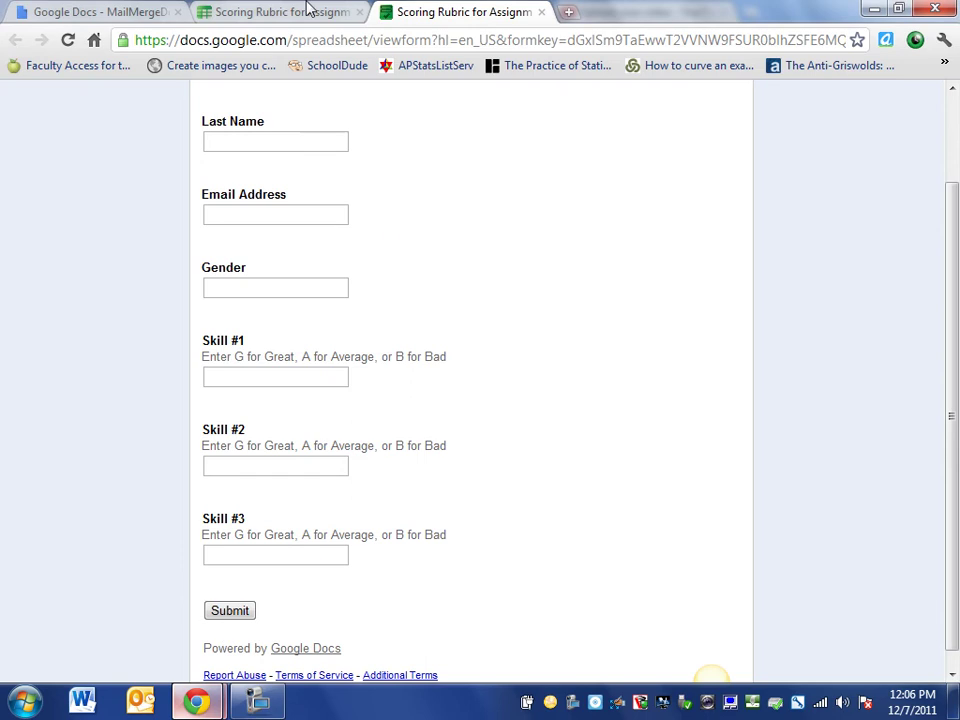
Open the Scoring Rubric spreadsheet's attached form for editing and review its questions from First Name to Skill #3
key(Tab)
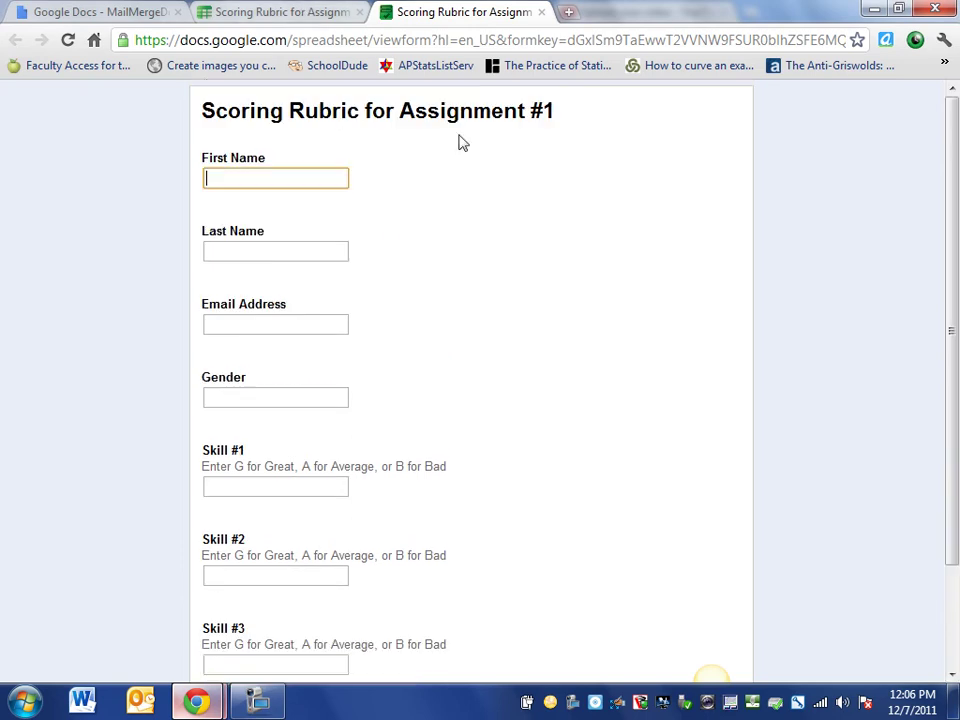
click(295, 13)
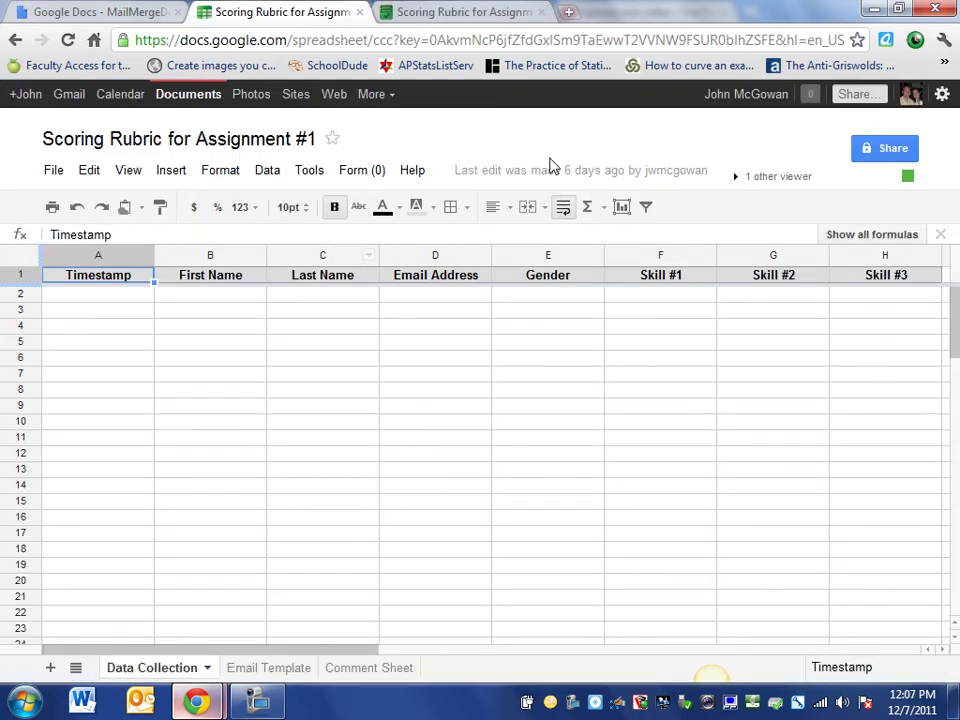
click(379, 172)
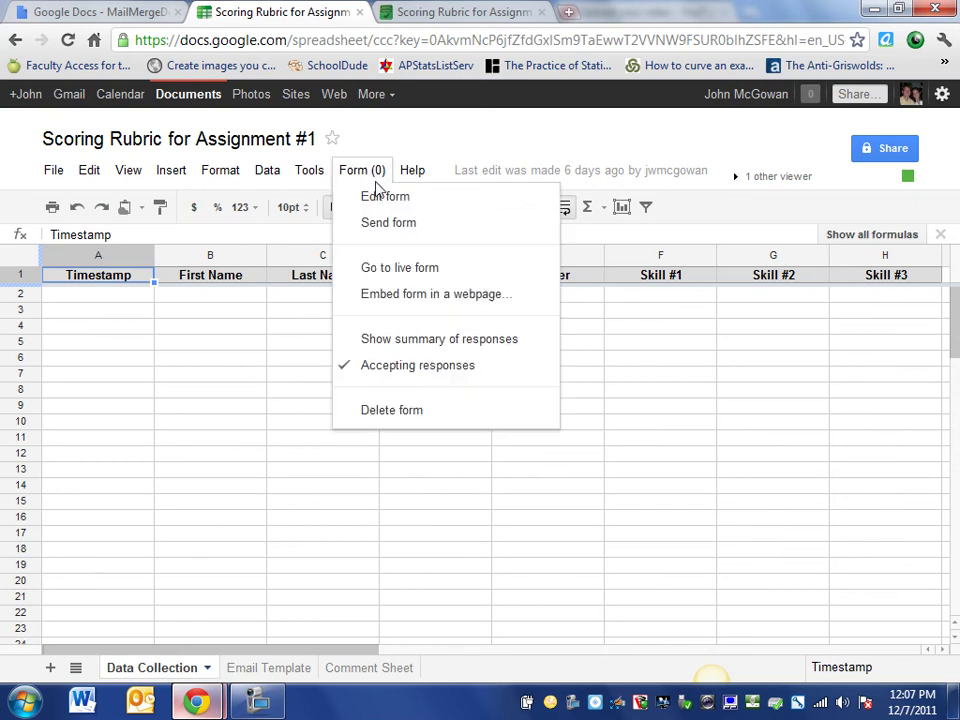
click(378, 200)
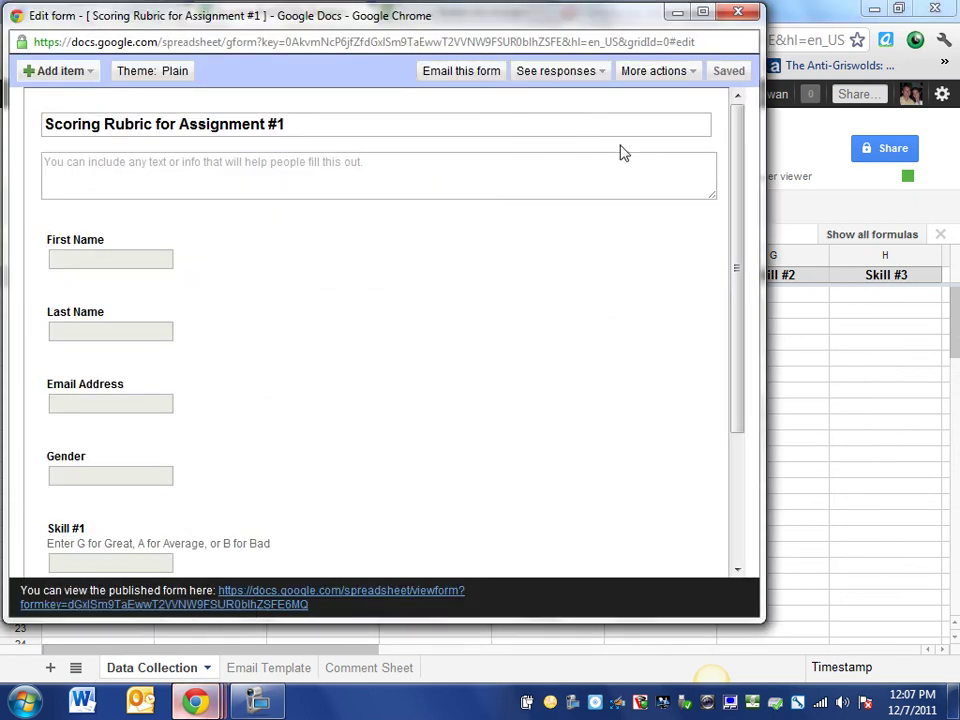
mouse_move(194, 262)
drag(737, 154, 712, 353)
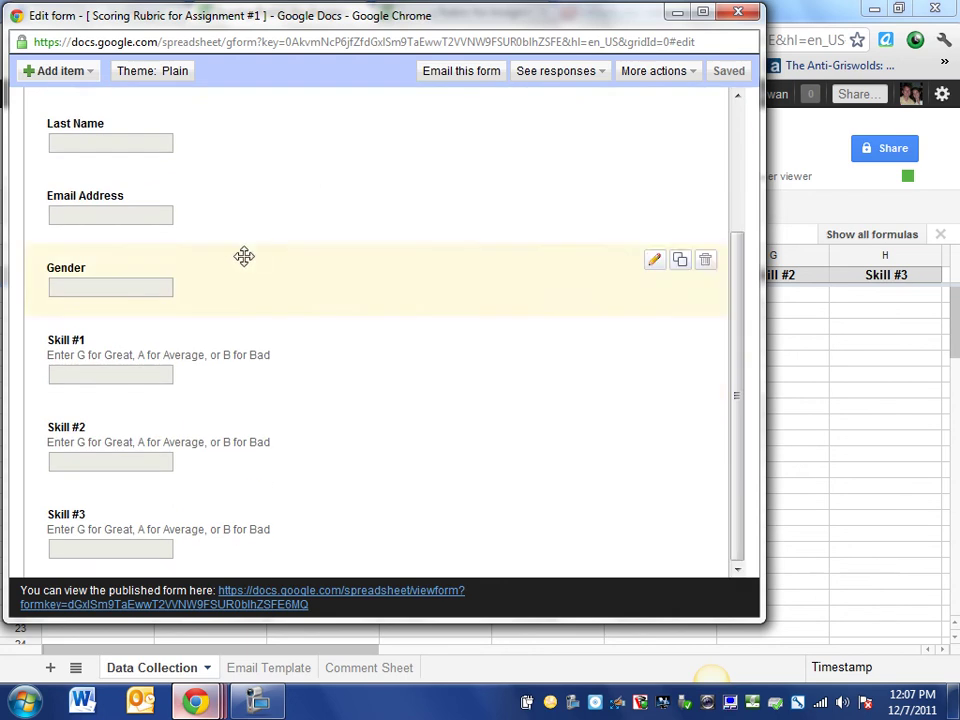
View the form's responses as a spreadsheet, close that duplicate copy, and select cell D2 in the original Data Collection sheet
click(576, 74)
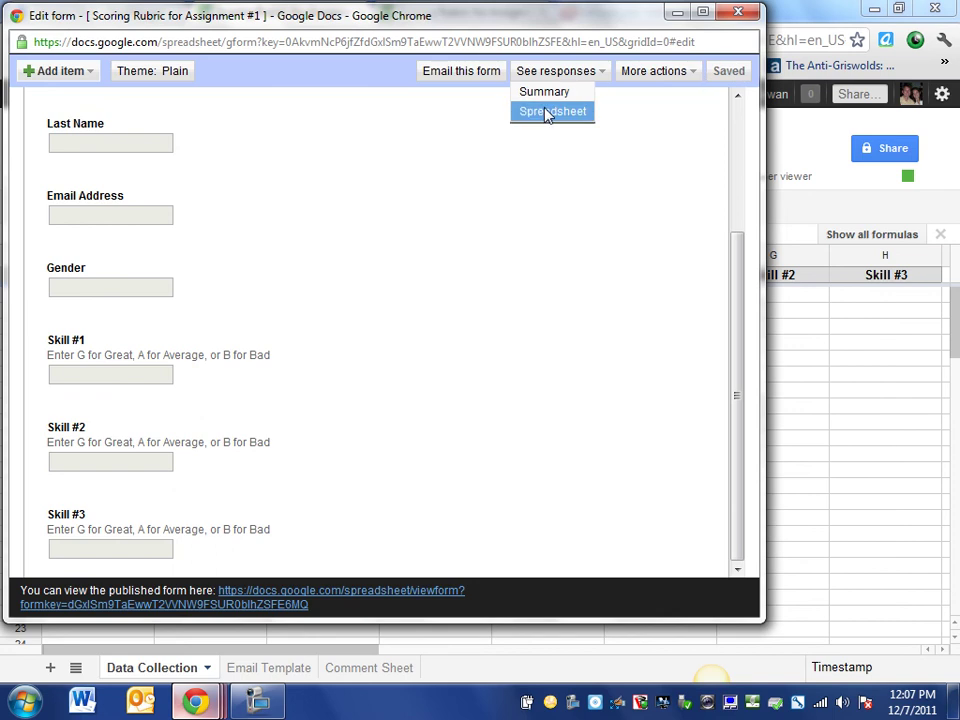
click(548, 112)
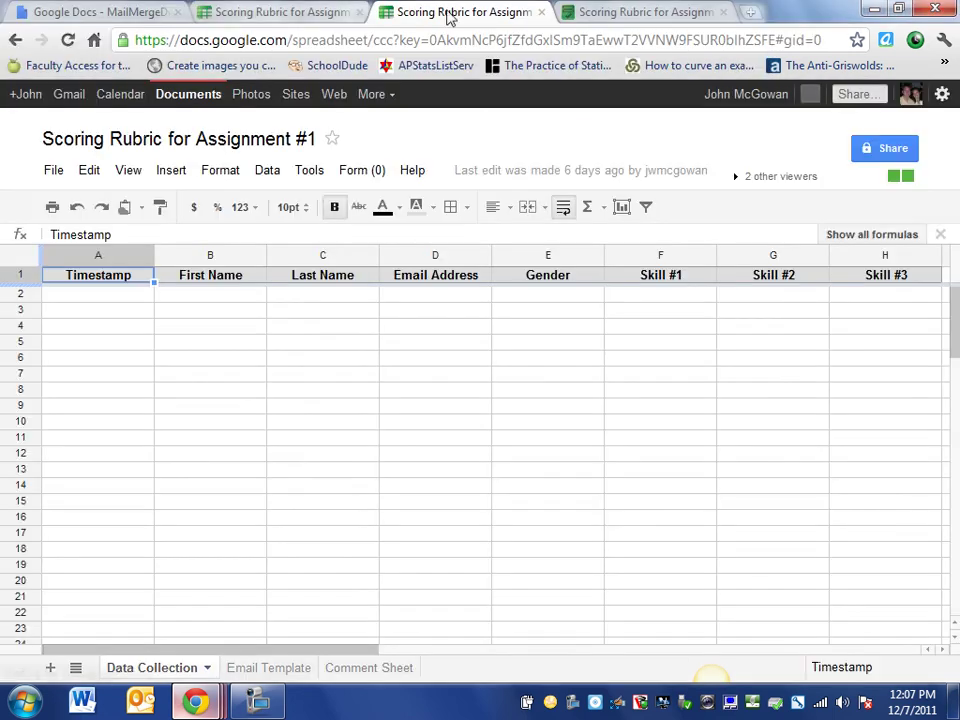
click(541, 12)
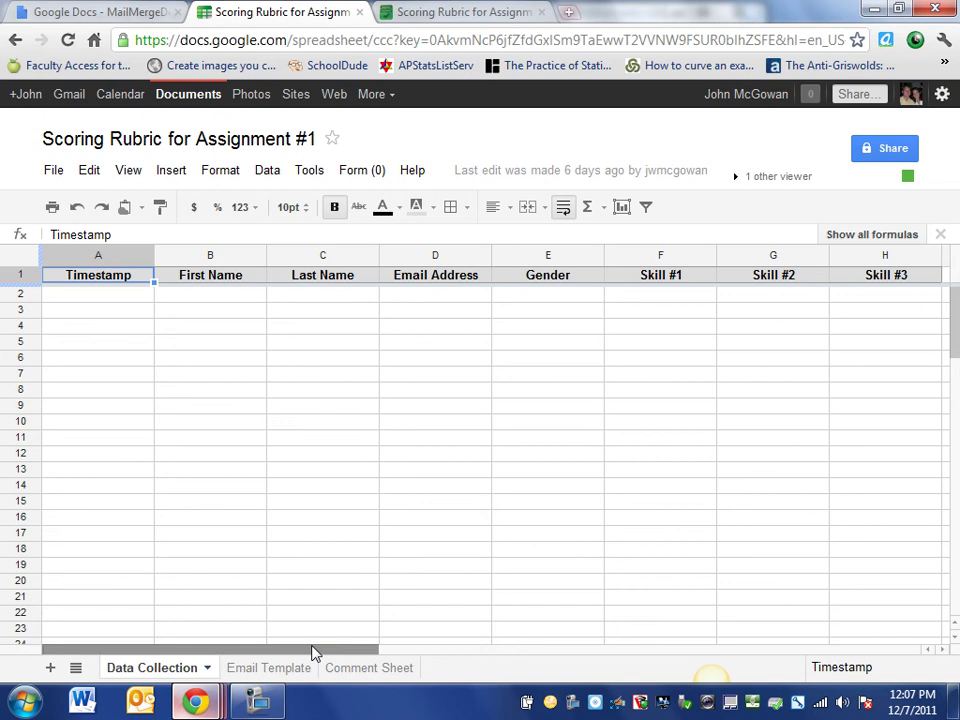
drag(313, 651, 278, 658)
click(444, 296)
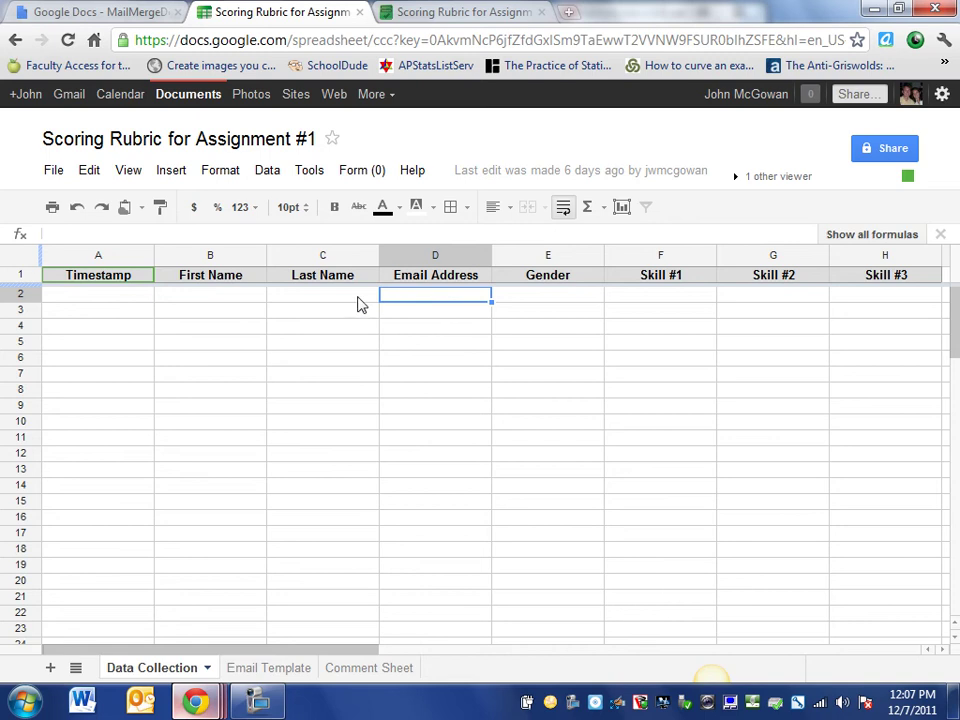
Open the renaming dialog for the first sheet and confirm the name Data Collection
click(207, 667)
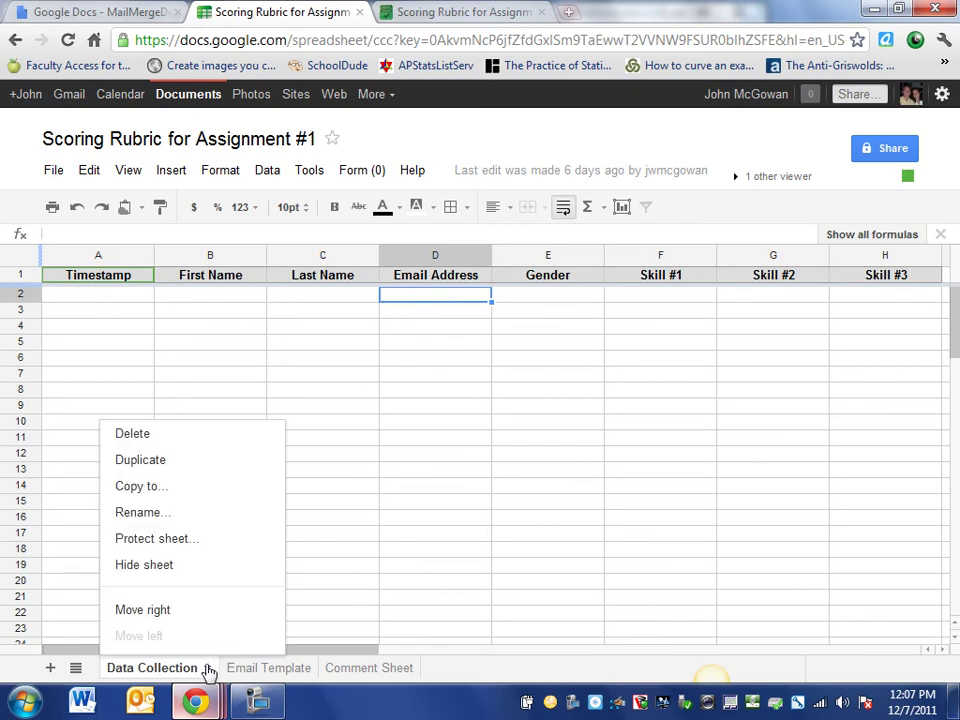
click(177, 513)
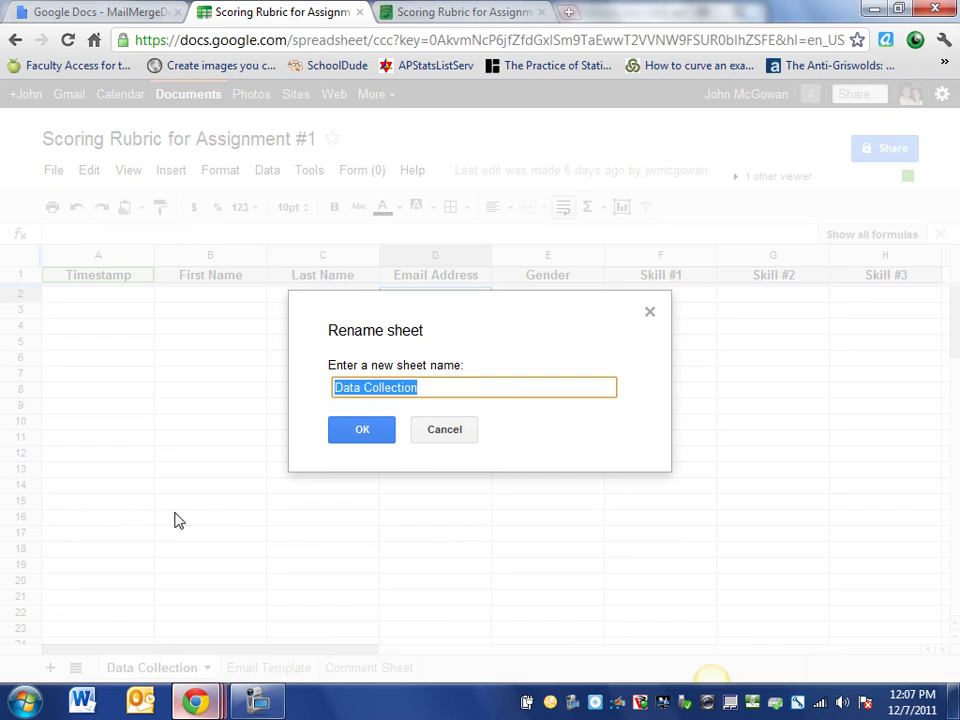
click(362, 430)
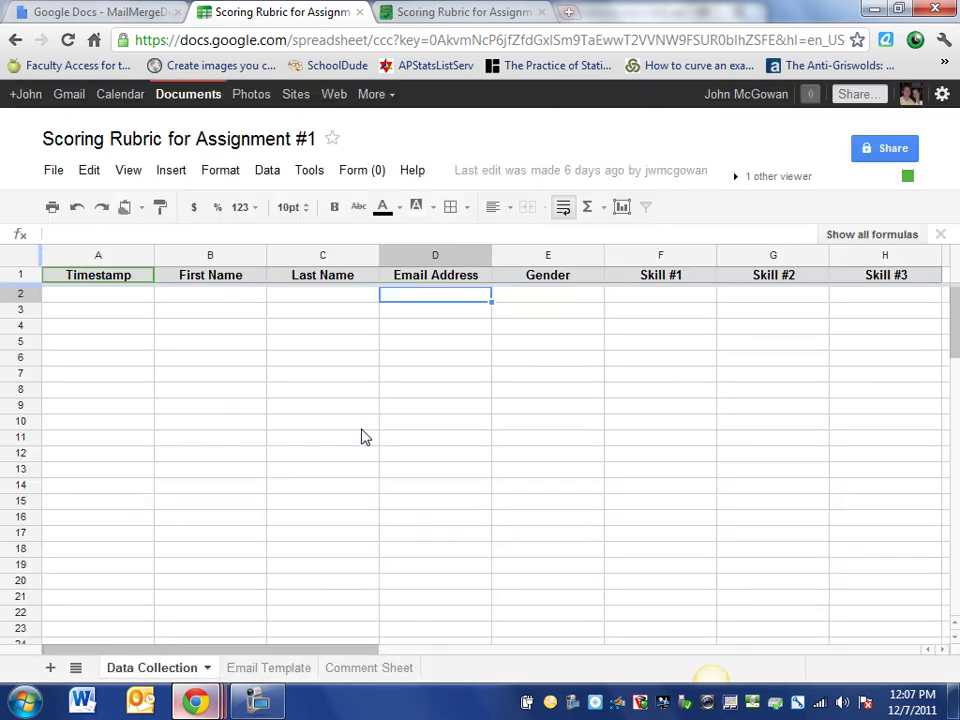
Switch to the second sheet, open its renaming dialog and confirm the name Email Template
click(283, 677)
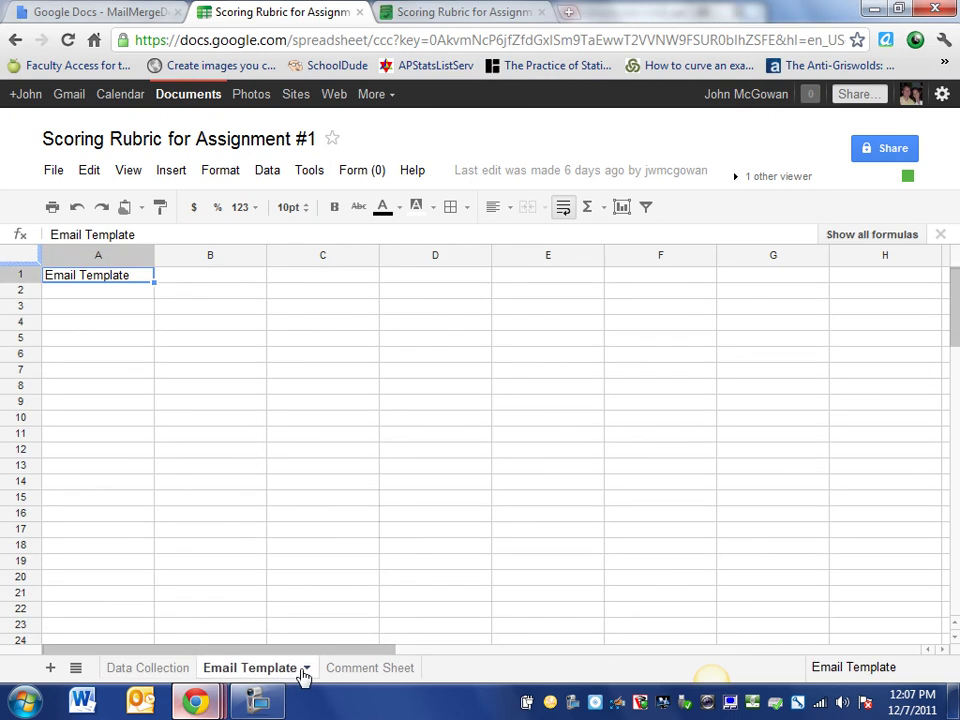
click(307, 668)
click(276, 515)
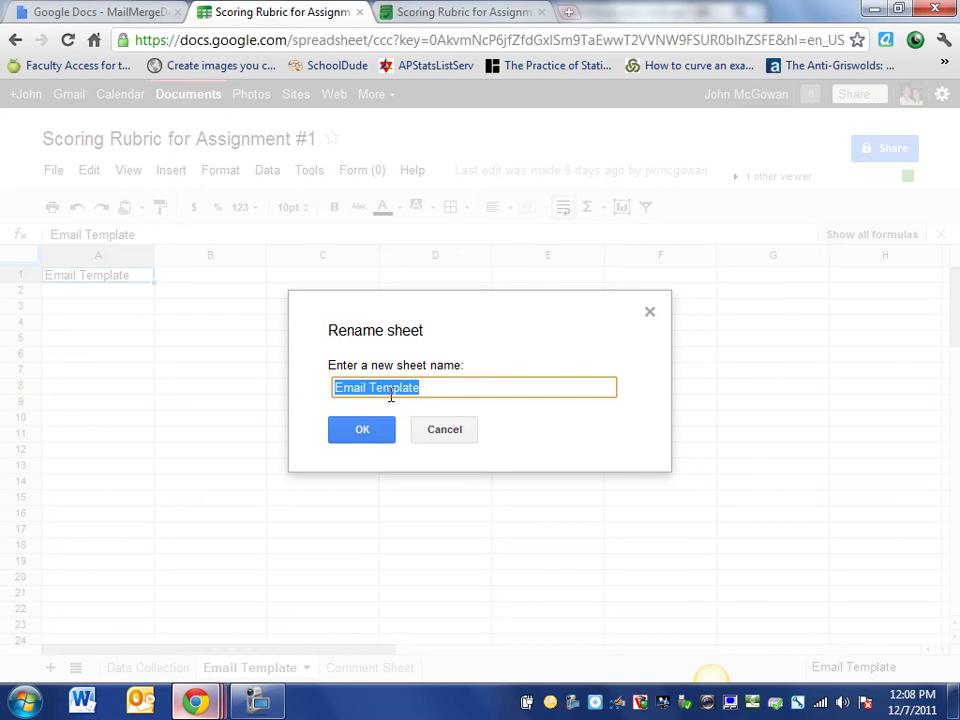
click(362, 430)
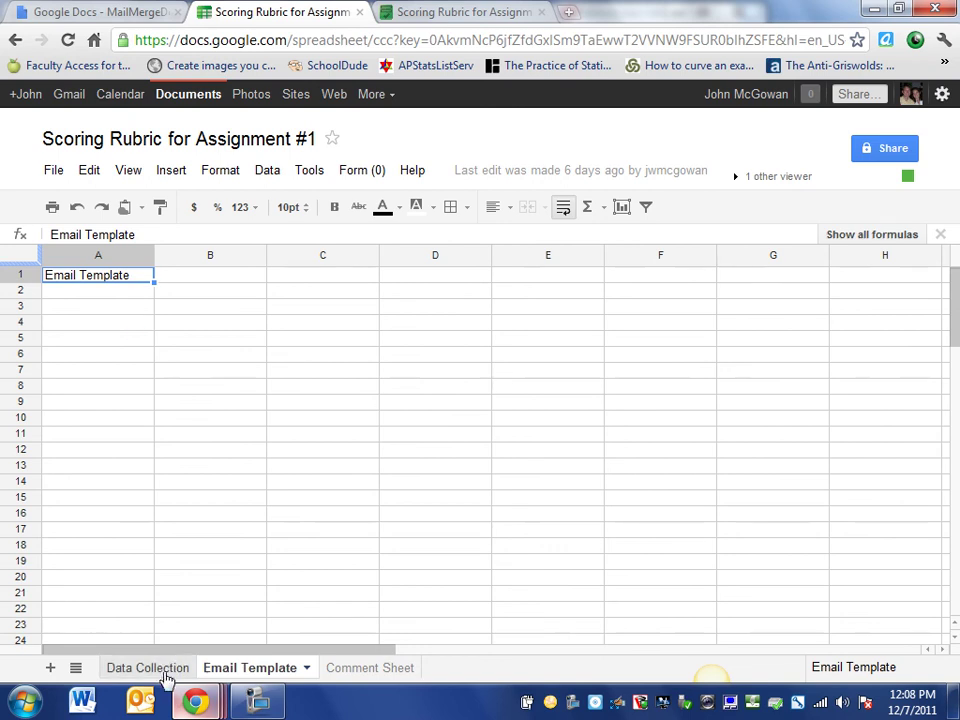
Change the text in cell A1 of the Email Template sheet to "Put your Email Template here."
double_click(84, 281)
text(Put your Email)
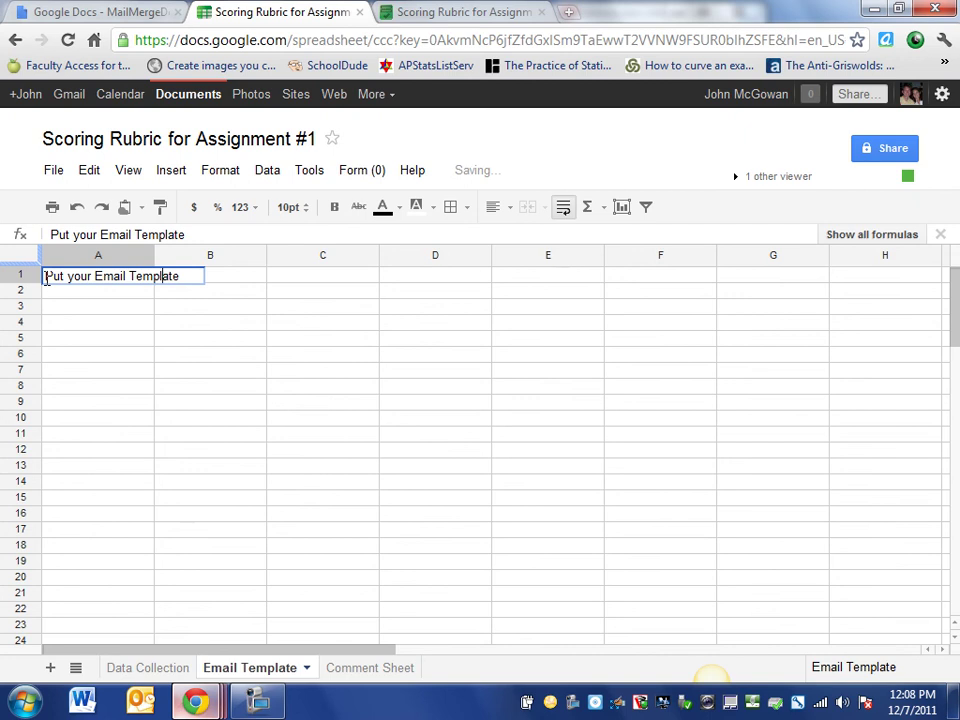
text( Template here.)
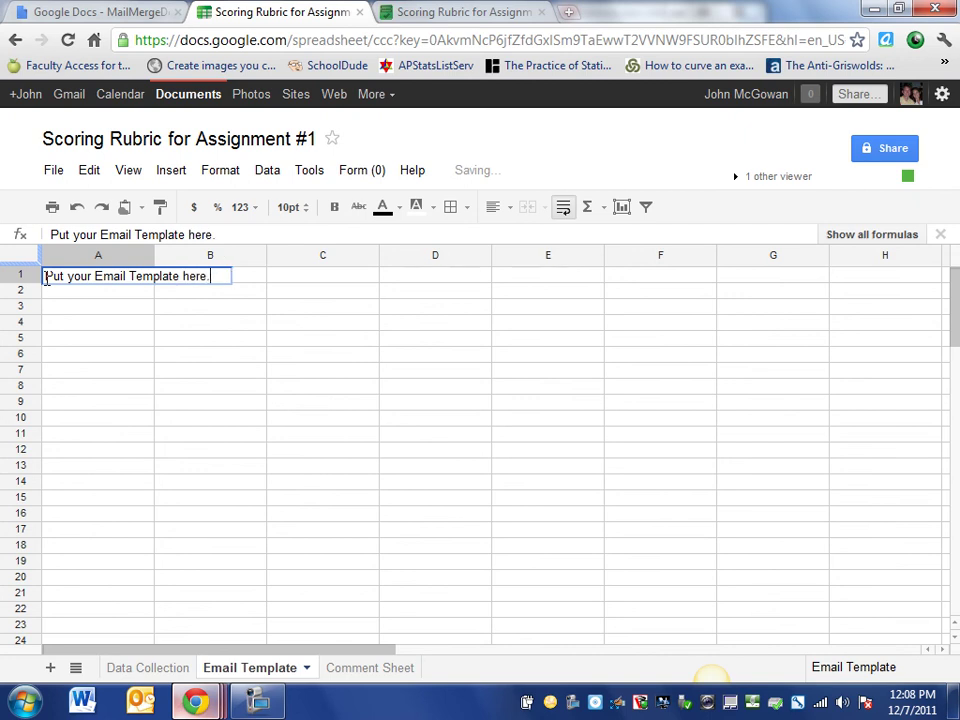
key(Return)
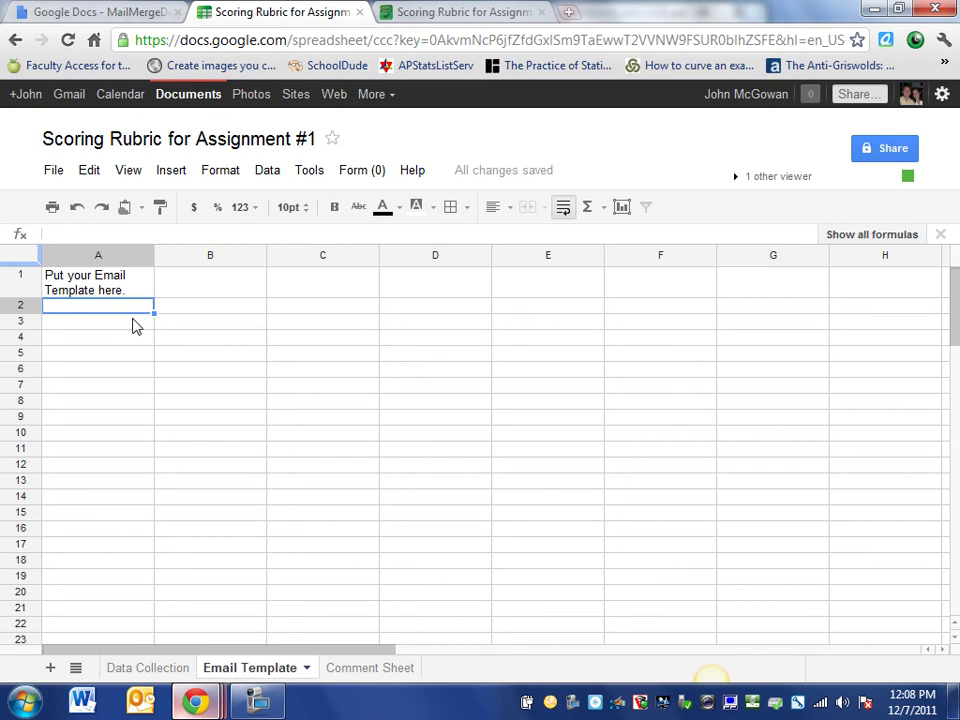
Compare the Skill #1 column on the Data Collection sheet with the Skill #1 question in the live form
click(147, 668)
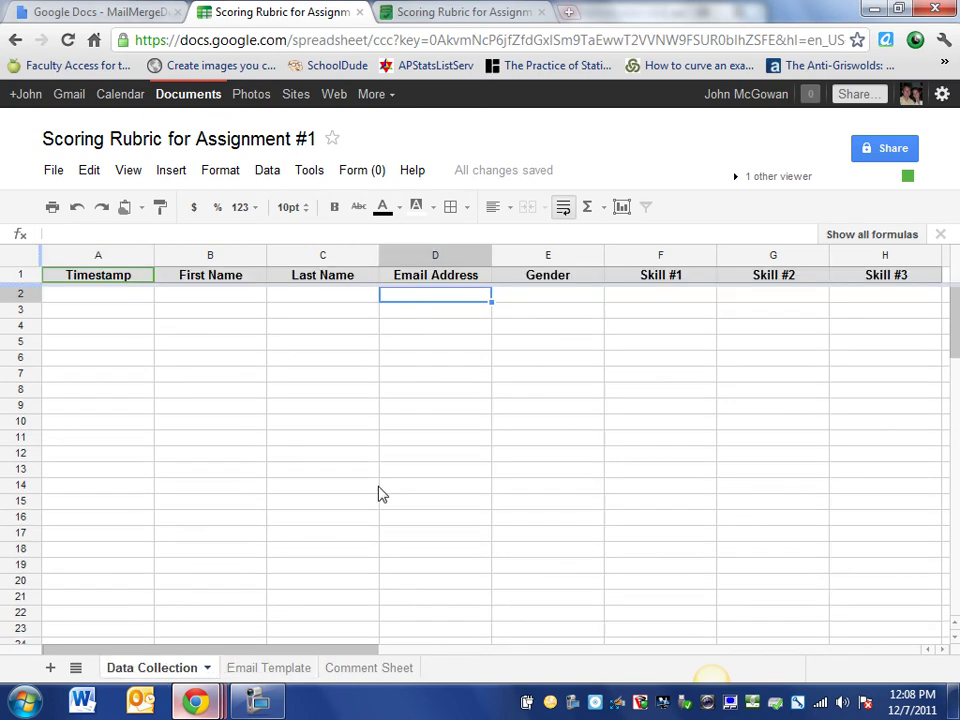
click(645, 299)
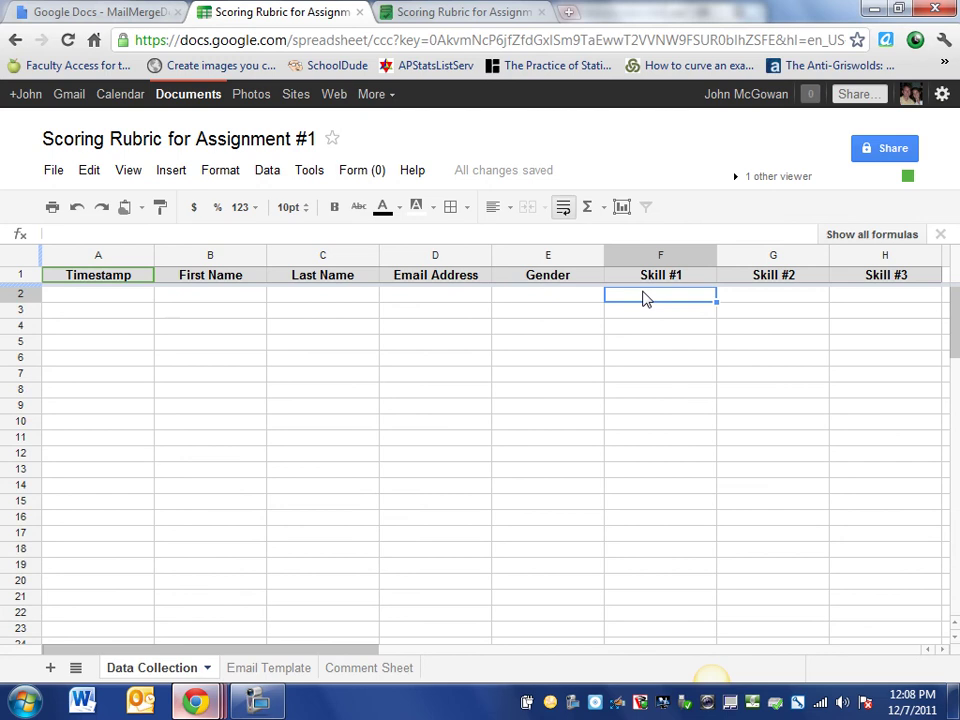
click(455, 12)
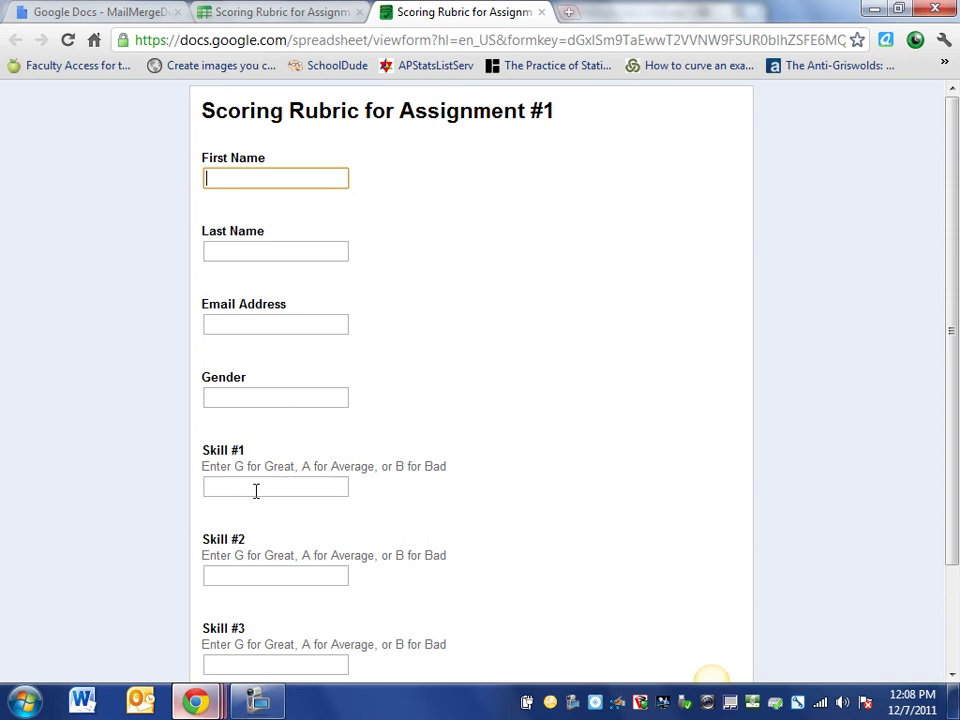
click(323, 491)
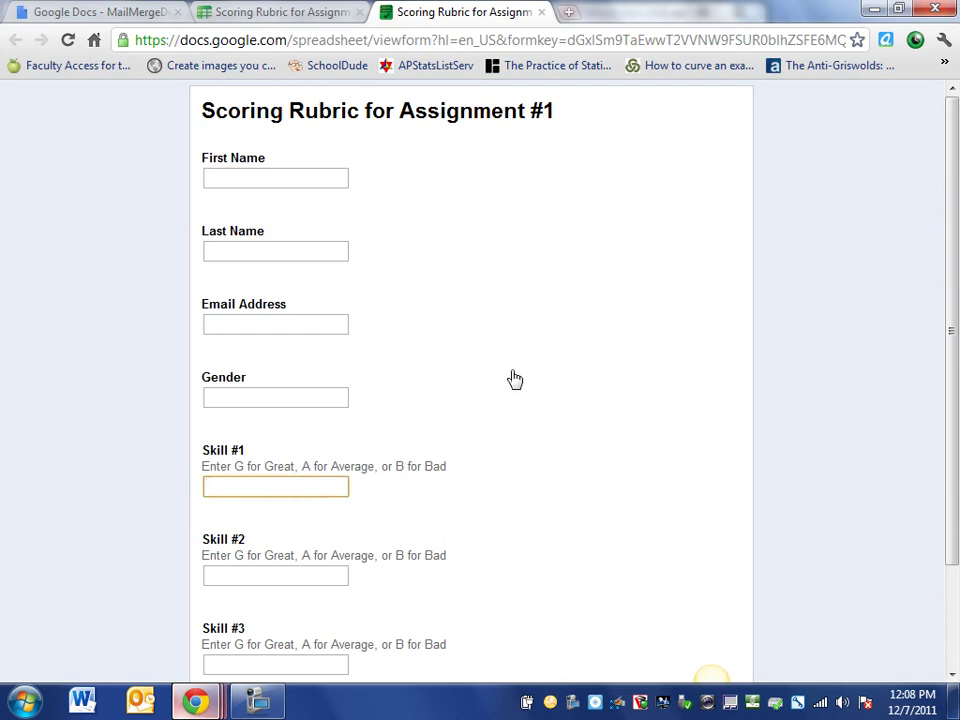
Return to the Scoring Rubric spreadsheet and open its Comment Sheet
click(290, 11)
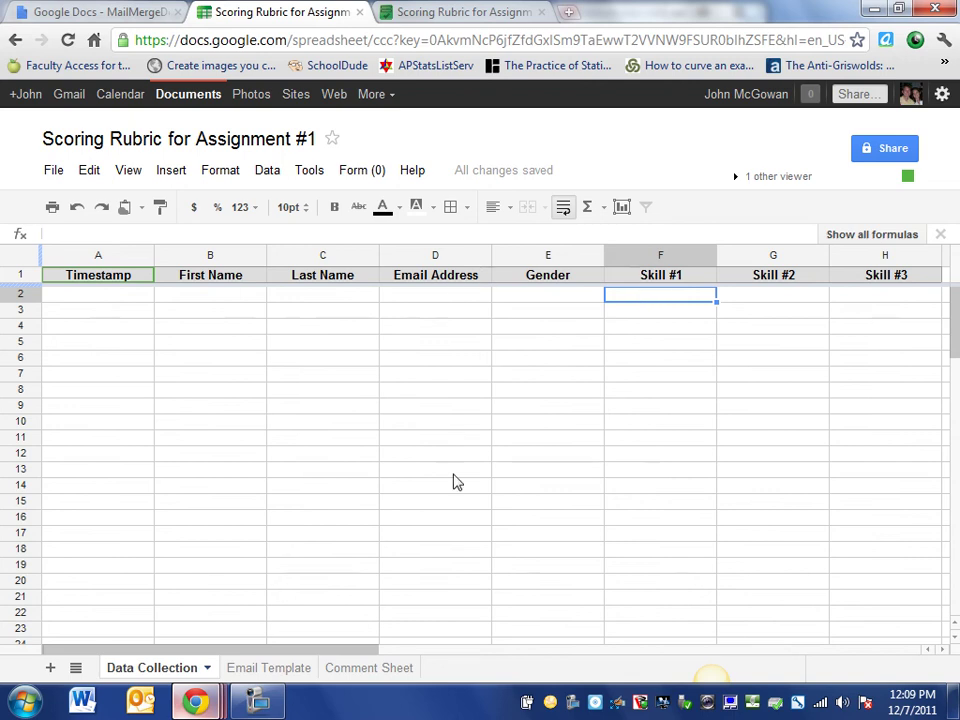
click(364, 670)
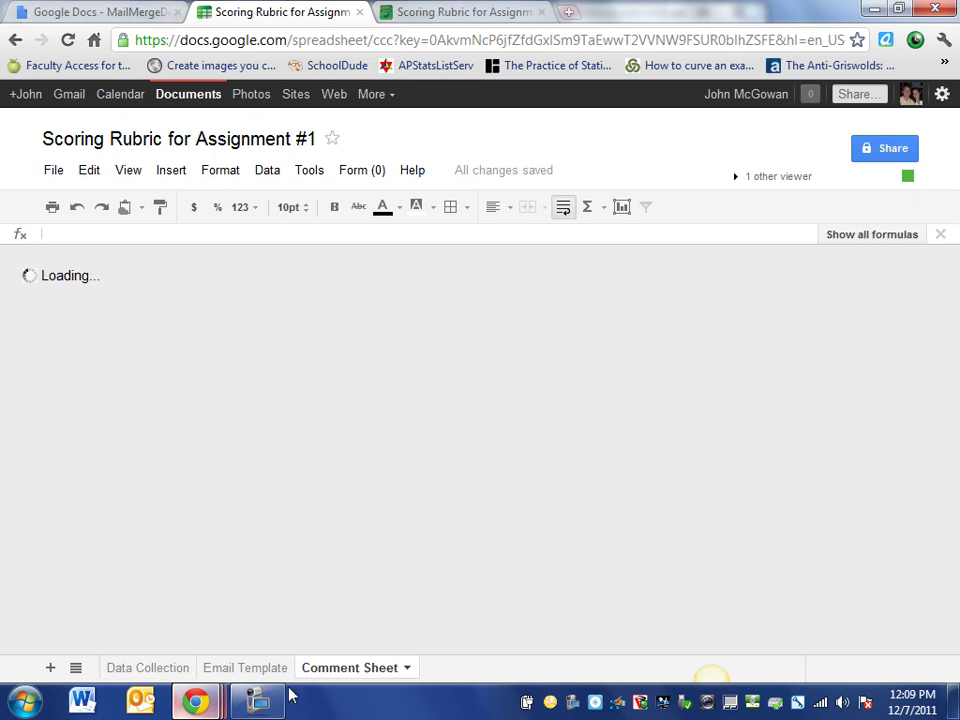
click(257, 700)
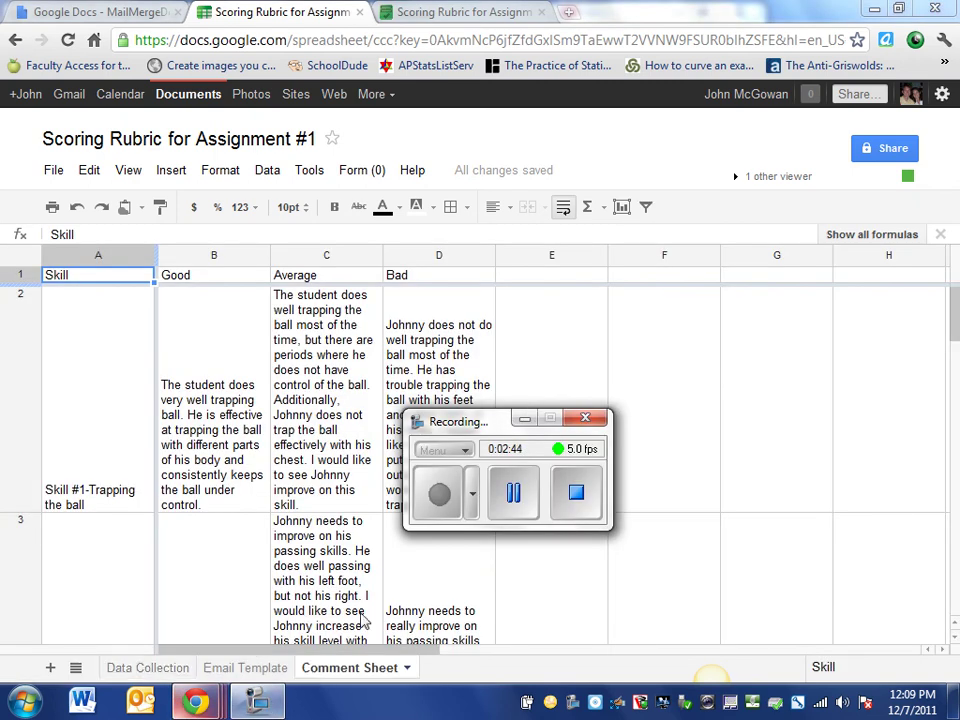
click(524, 419)
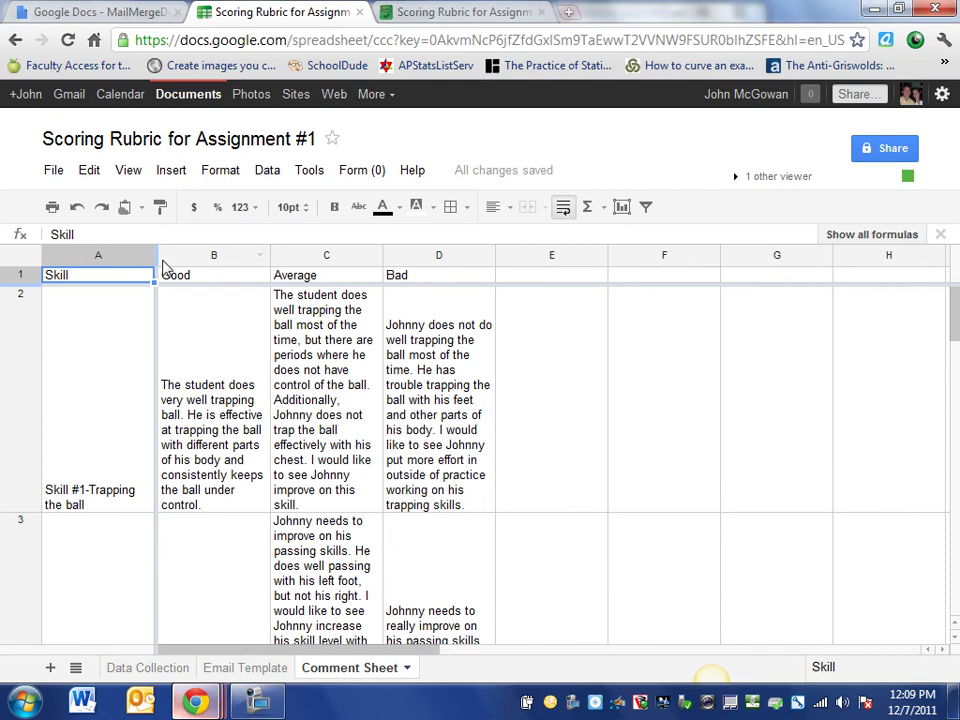
Set the width of column A on the Comment Sheet to 300 pixels
drag(155, 255, 236, 254)
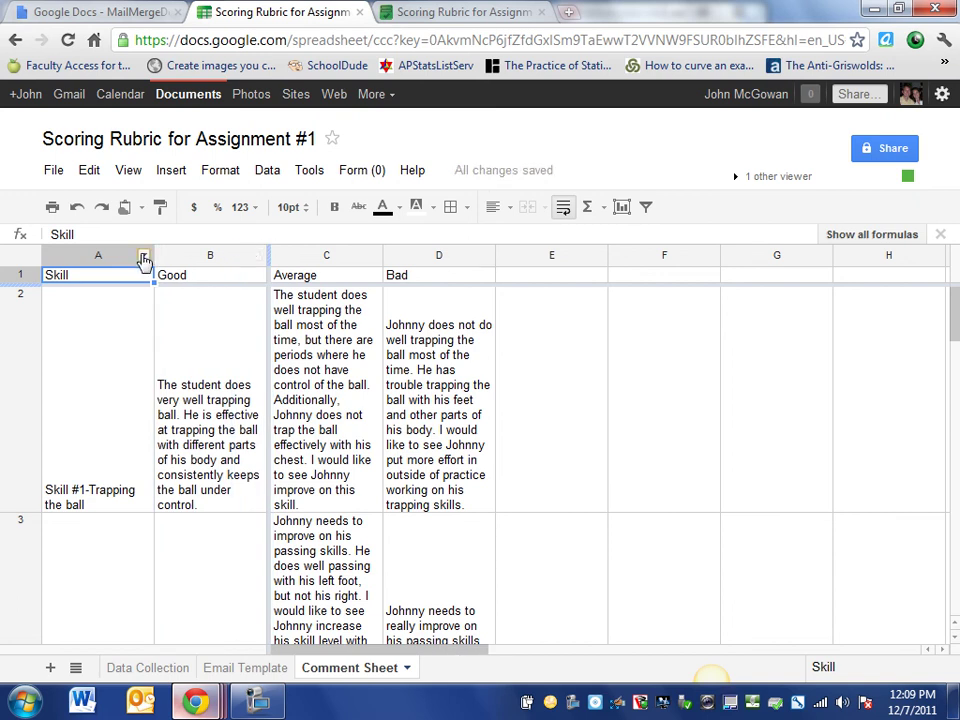
click(144, 256)
click(197, 531)
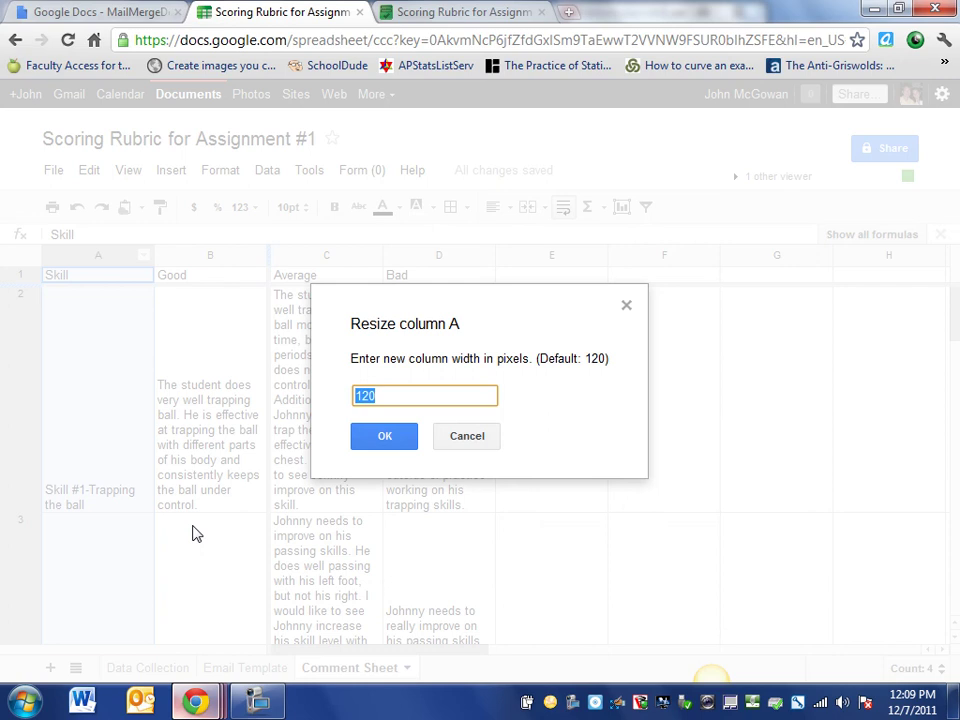
text(300)
key(Return)
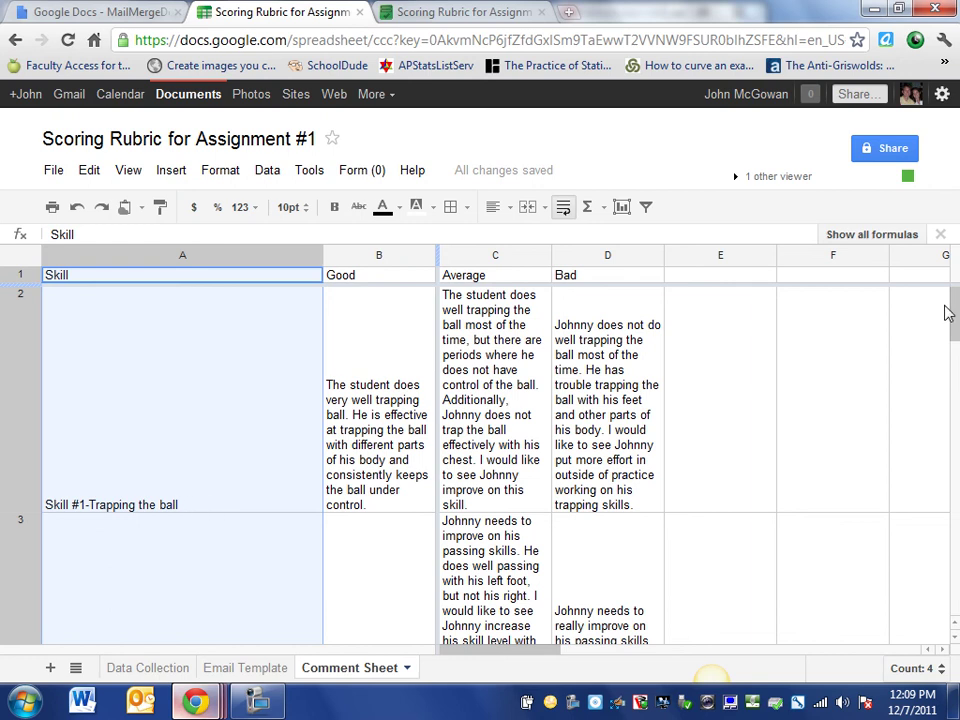
Narrow the Skill column to just fit its text, widen the Good column to nearly double, and freeze only column A
drag(948, 313, 943, 403)
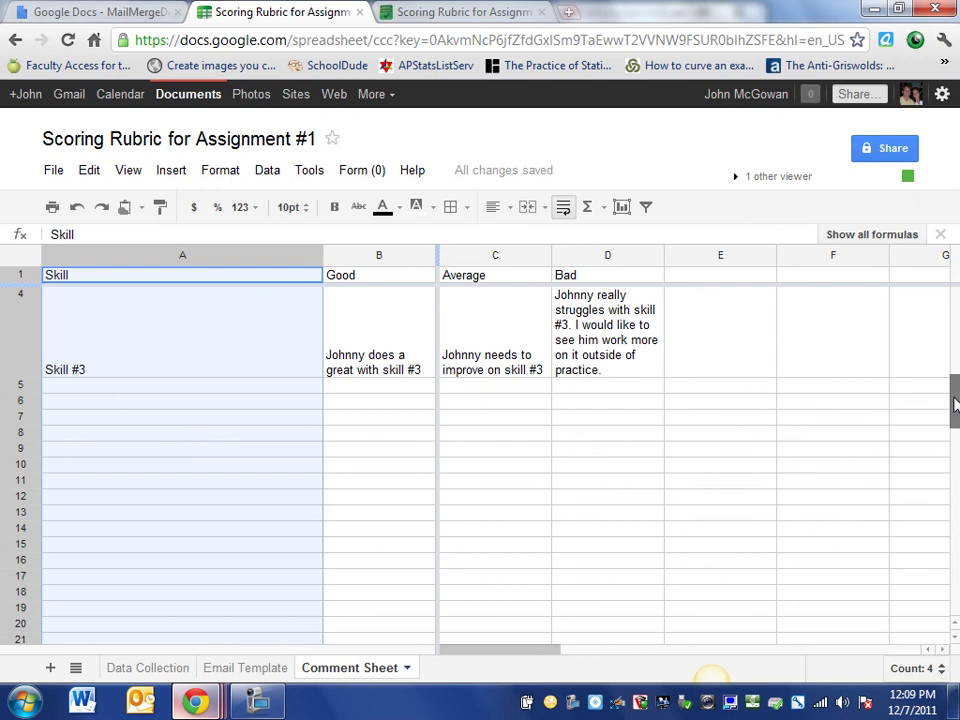
drag(953, 403, 921, 296)
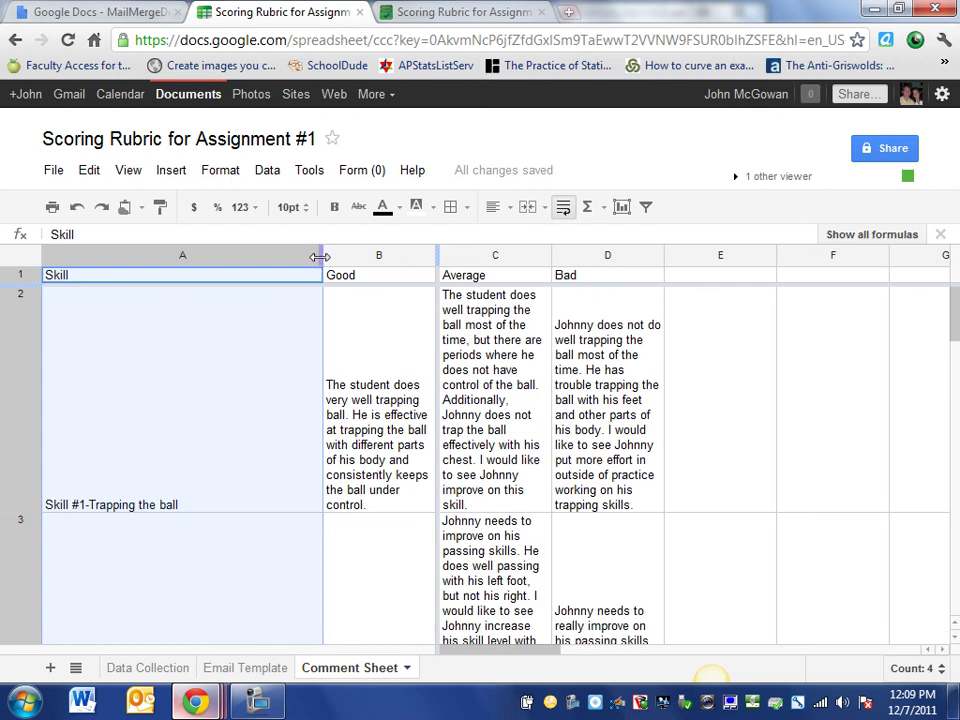
drag(322, 256, 209, 256)
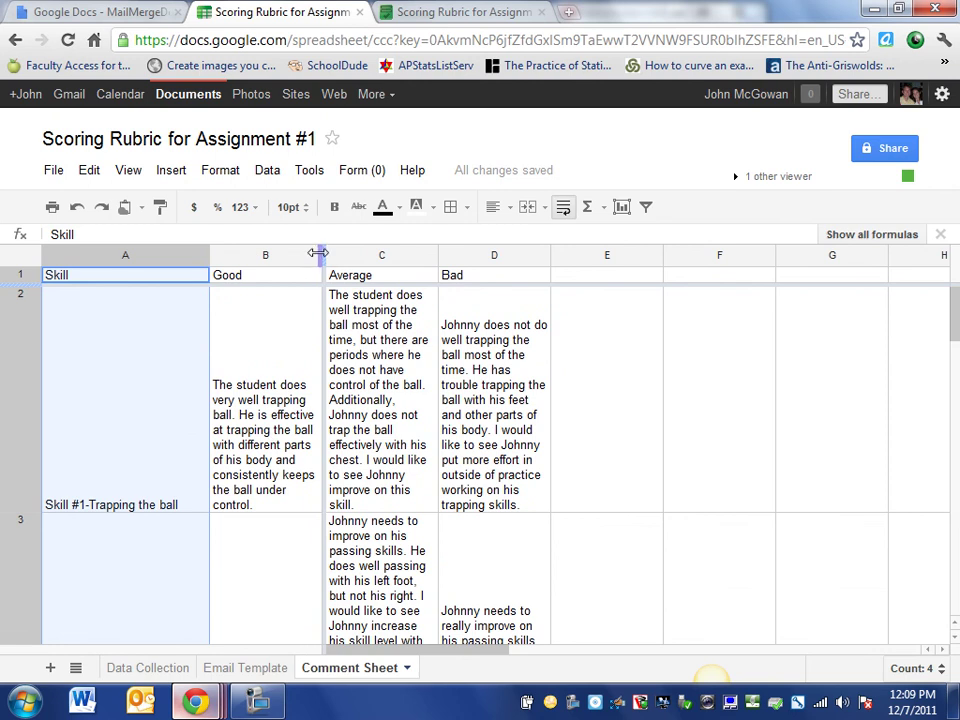
drag(317, 252, 418, 236)
mouse_move(209, 262)
mouse_down()
mouse_move(261, 266)
mouse_move(213, 265)
mouse_up()
Examine the Skill #1-Trapping the ball entry and its matching Good comment
click(311, 403)
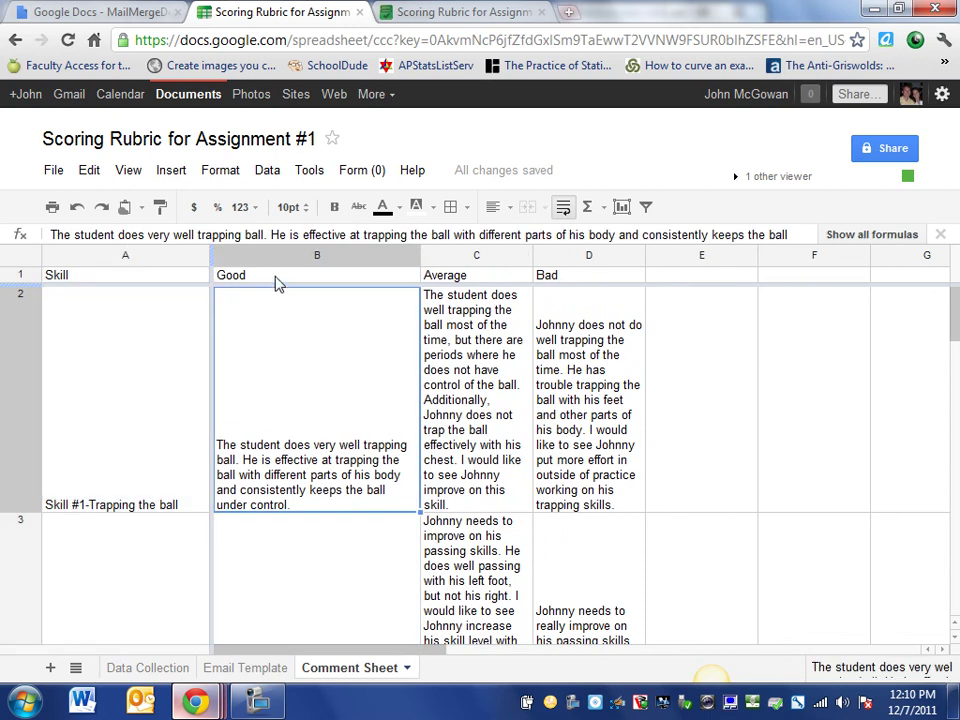
click(143, 507)
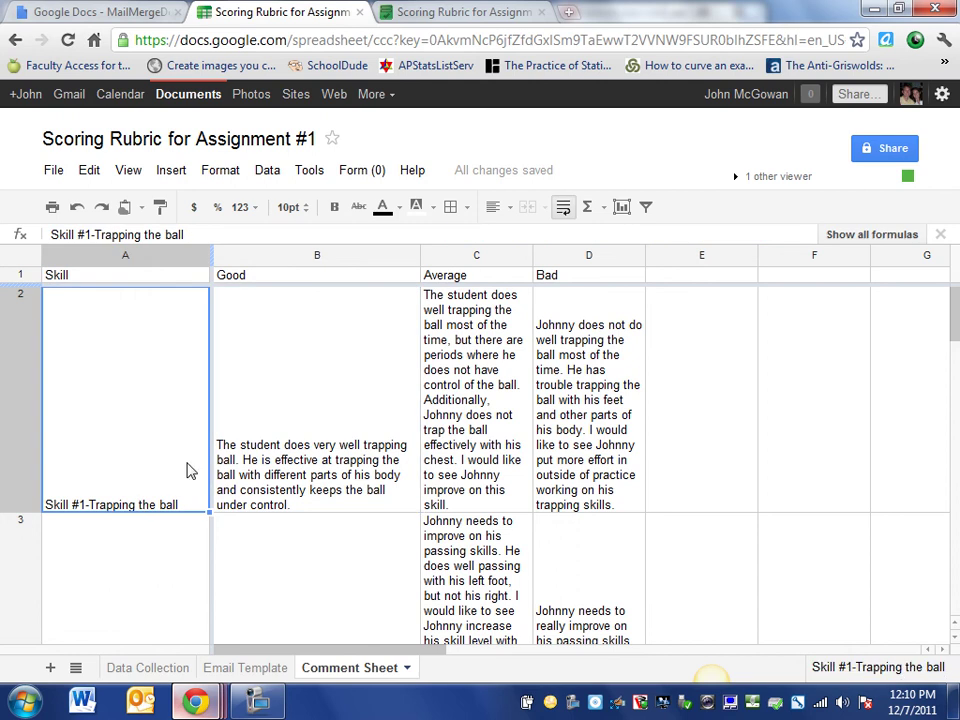
click(272, 465)
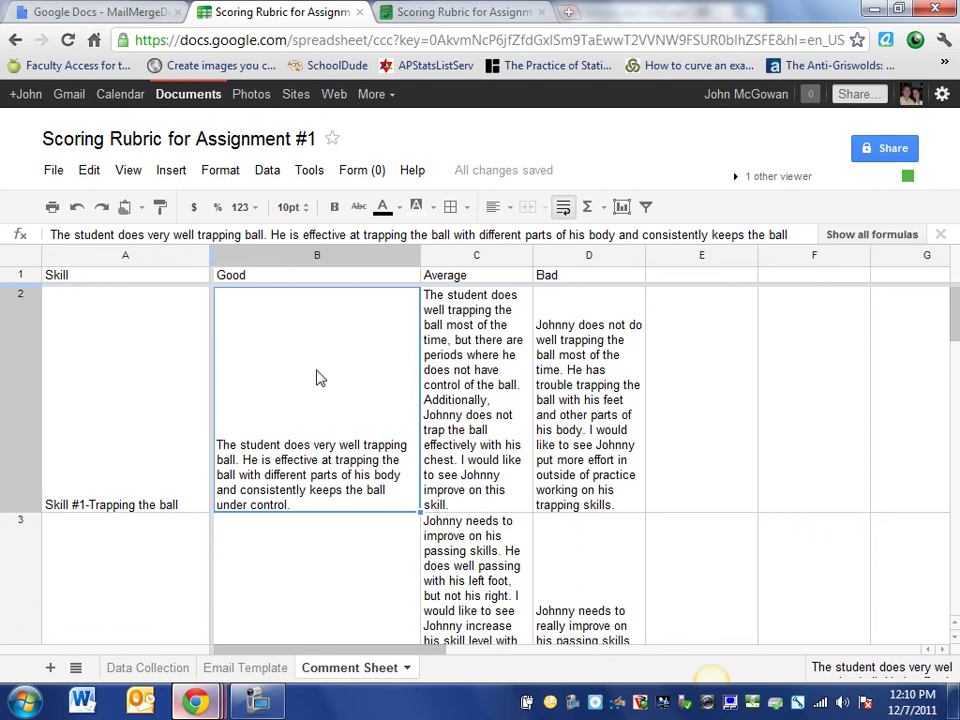
Widen the Average and Bad columns on the Comment Sheet to about one and a half times their width
double_click(297, 452)
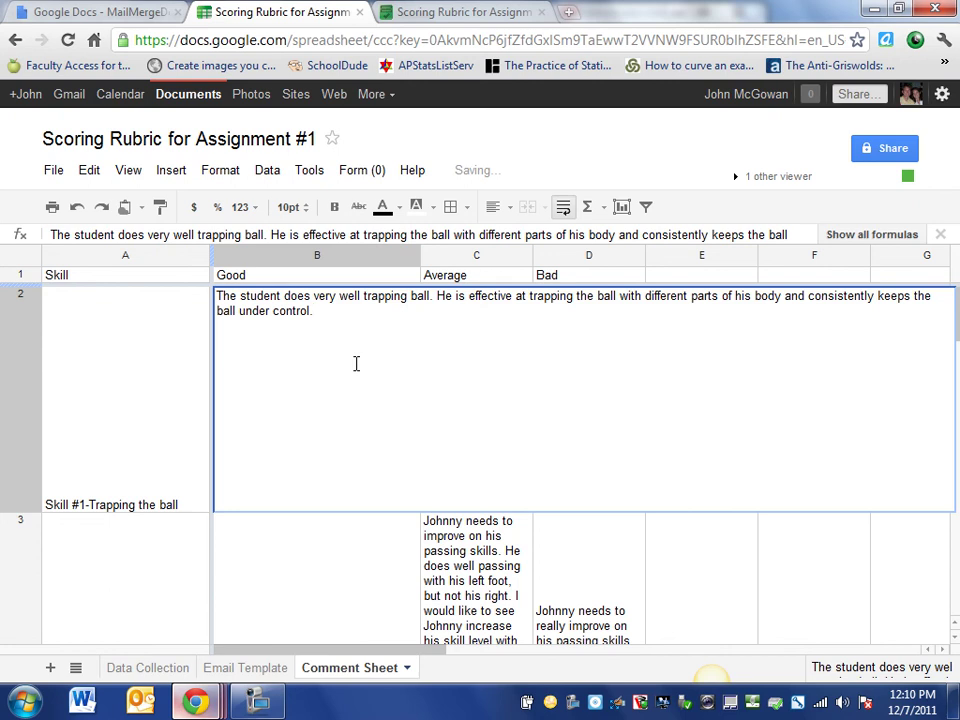
key(Return)
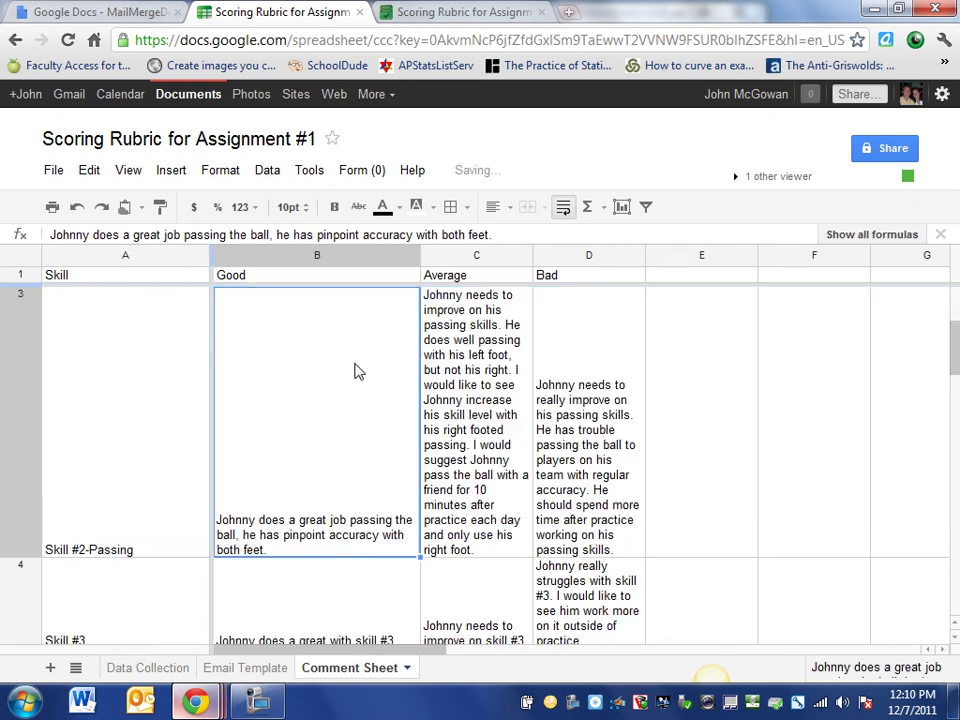
click(449, 323)
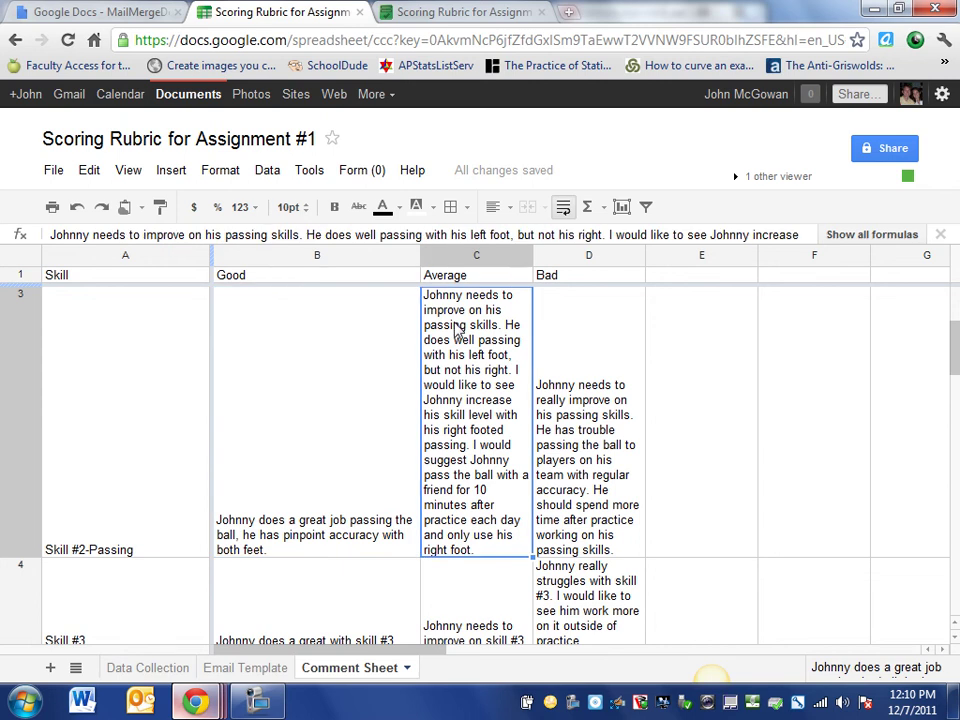
drag(530, 256, 588, 276)
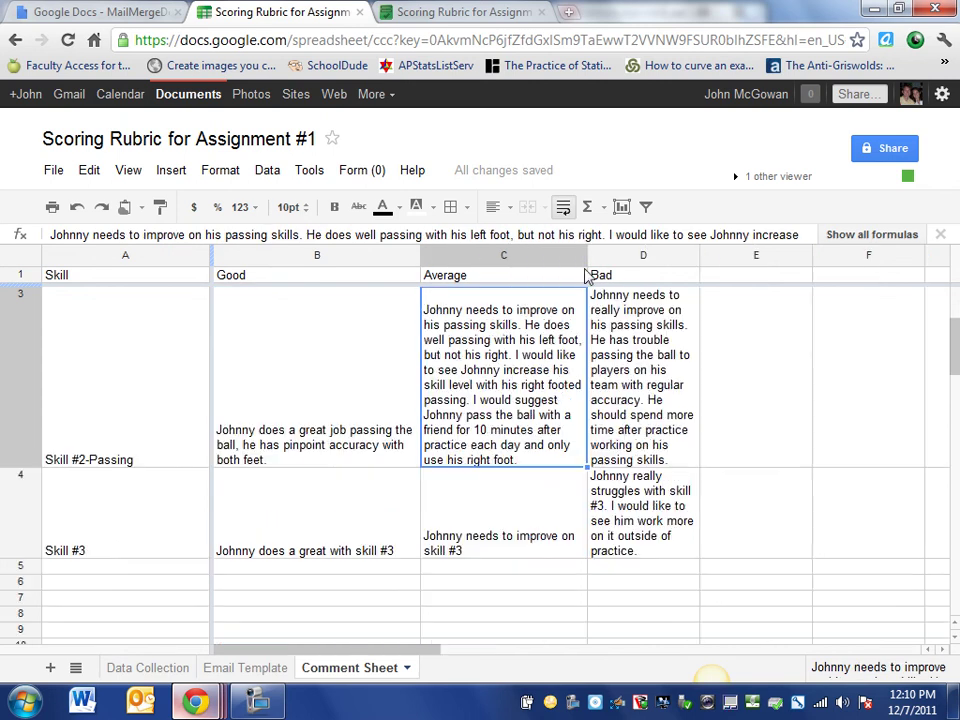
click(620, 350)
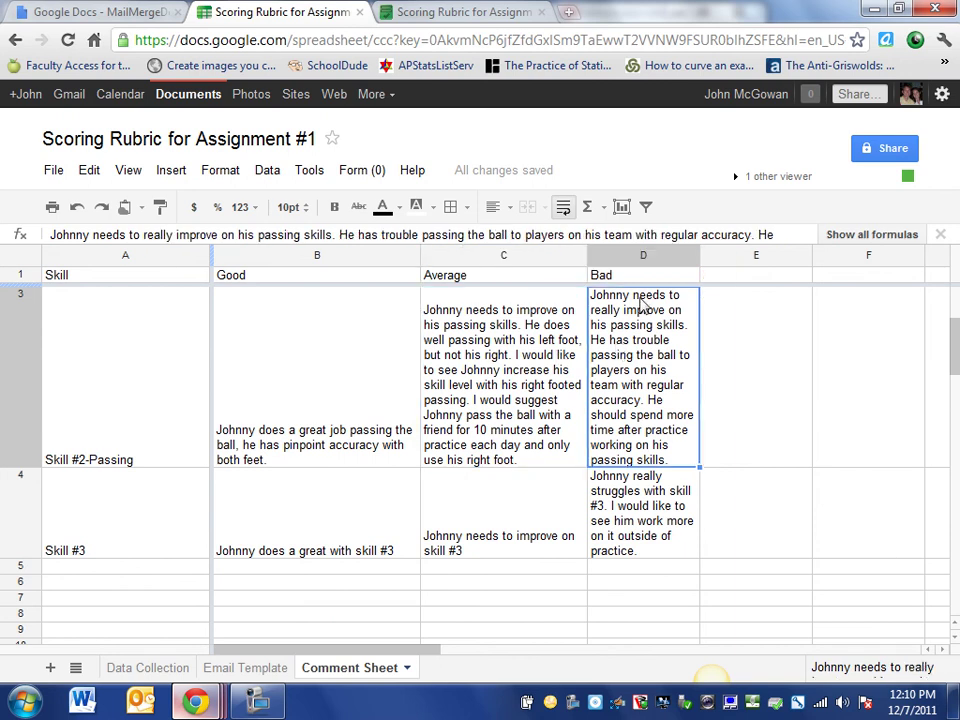
drag(955, 360, 955, 352)
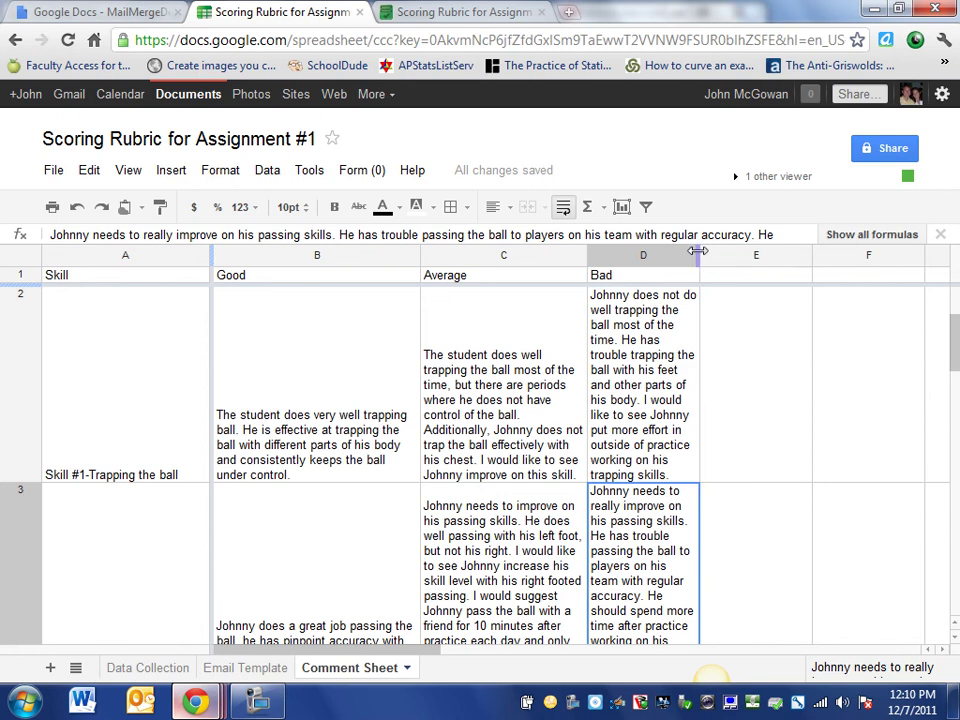
drag(697, 252, 755, 253)
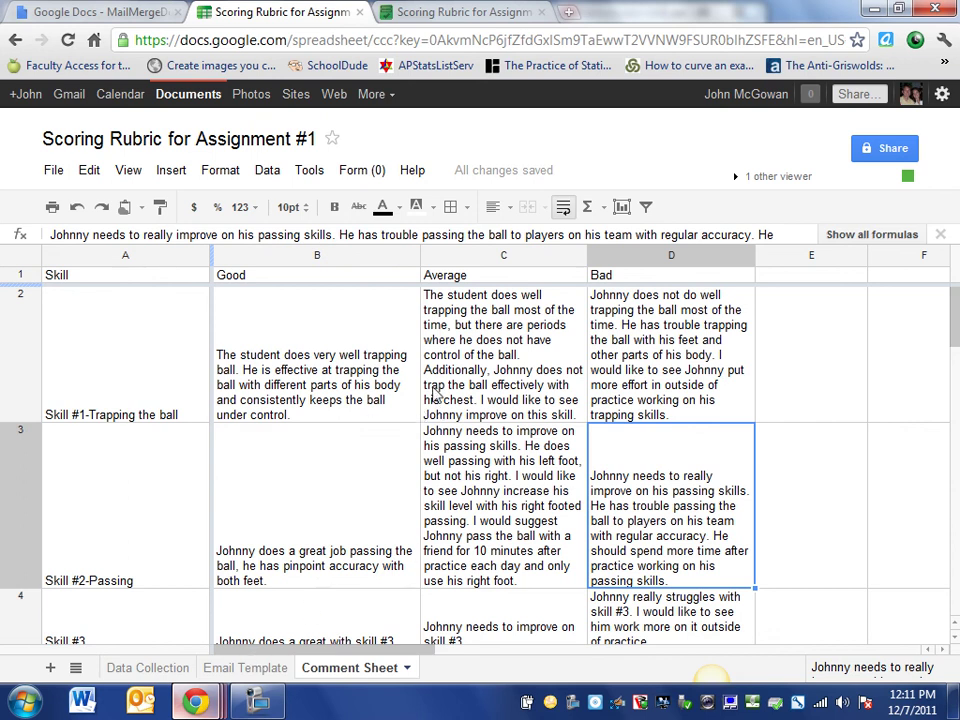
On the Data Collection sheet, add the header "Comment for Skill #1" in cell I1, just after Skill #3
click(170, 668)
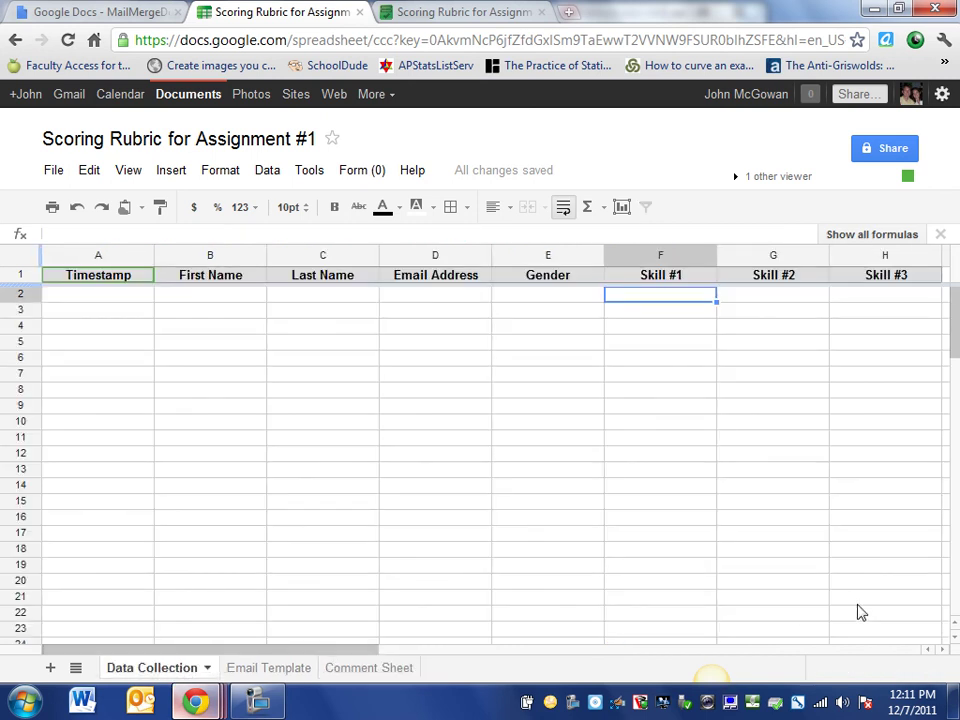
click(945, 650)
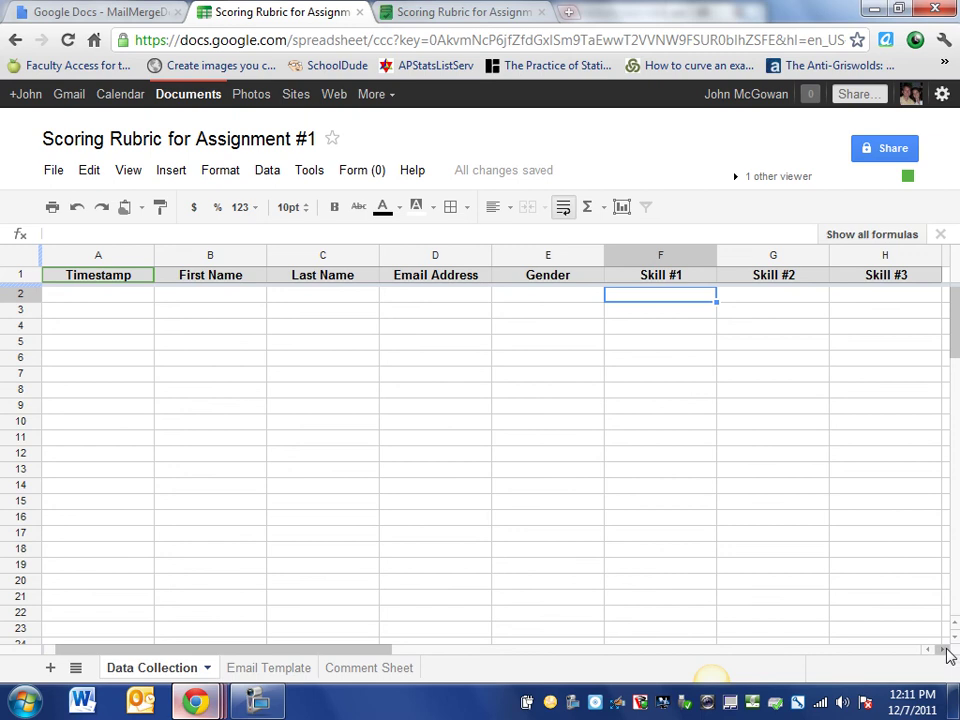
drag(375, 653, 553, 626)
click(540, 278)
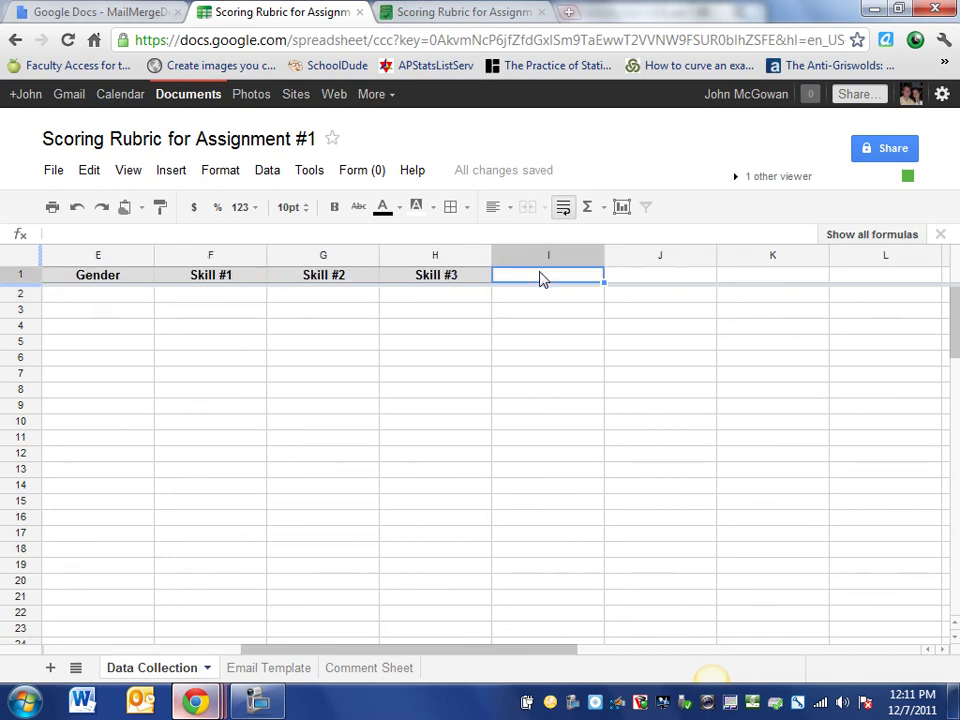
text(Co)
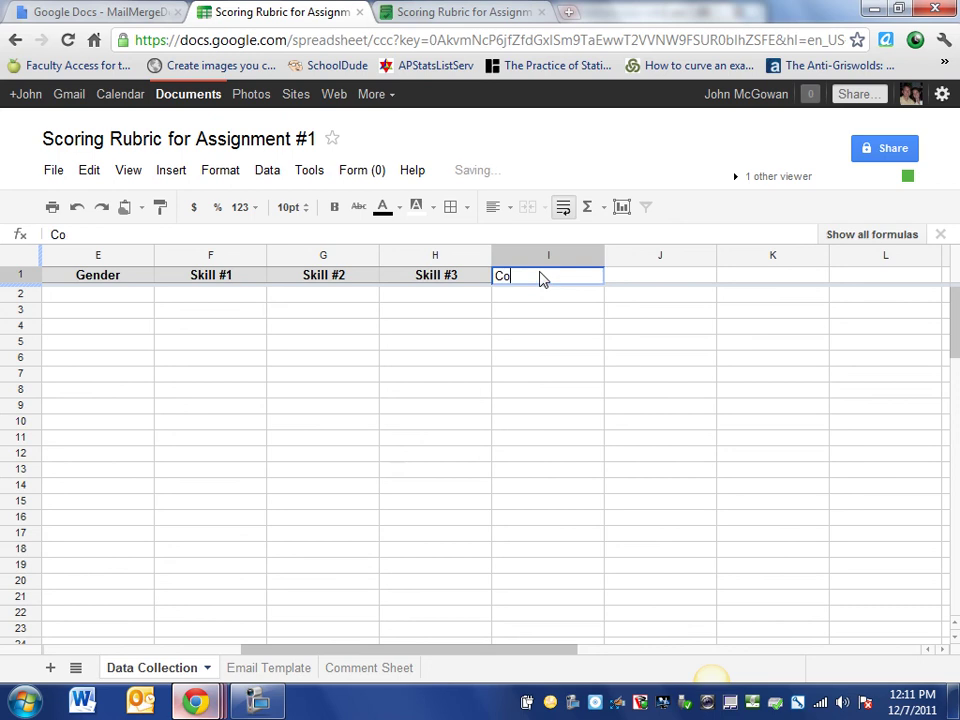
text(mment for Skill #1)
key(Tab)
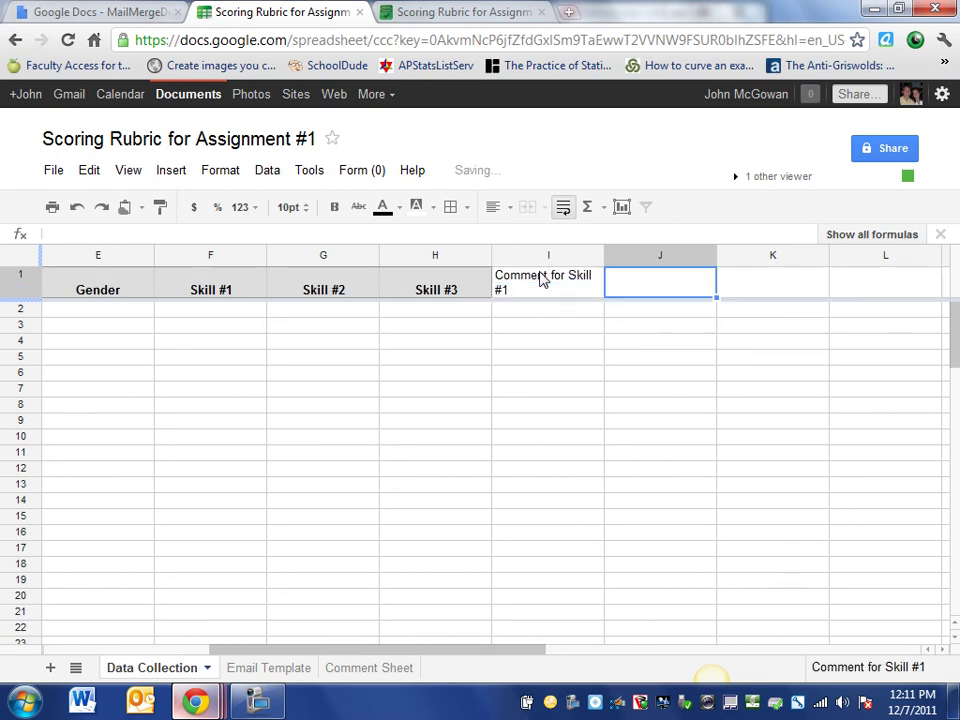
Copy the "Comment for Skill #1" header from I1 into cells J1 and K1
click(540, 278)
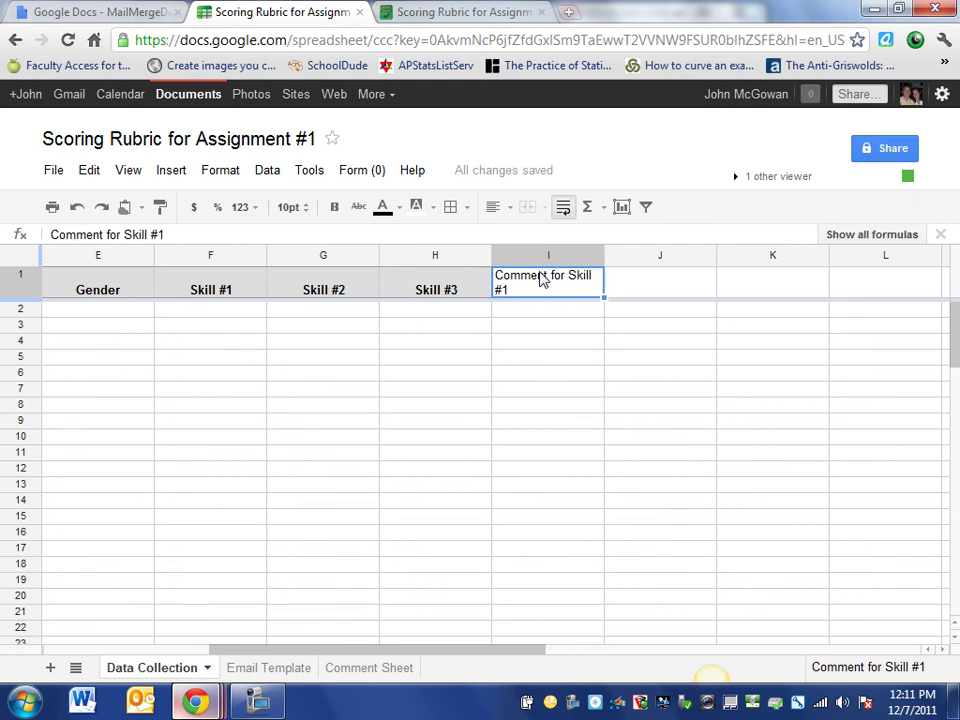
click(636, 281)
text(Comment for Skill #1)
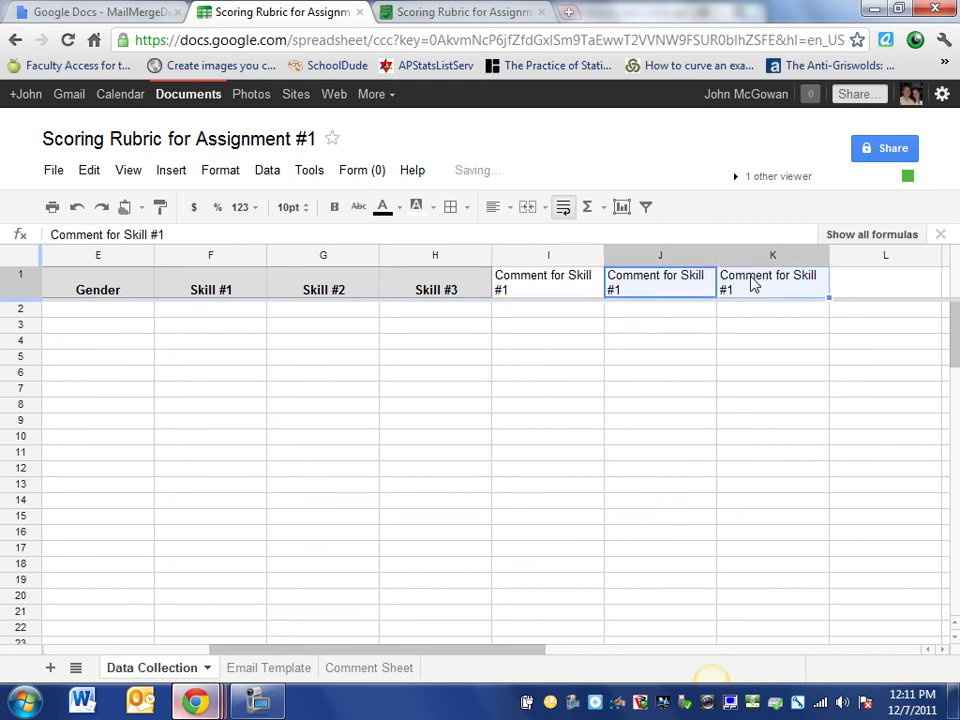
Change the header in J1 to "Comment for Skill #2" and the one in K1 to "Comment for Skill #3"
click(668, 285)
double_click(640, 286)
key(BackSpace)
text(2)
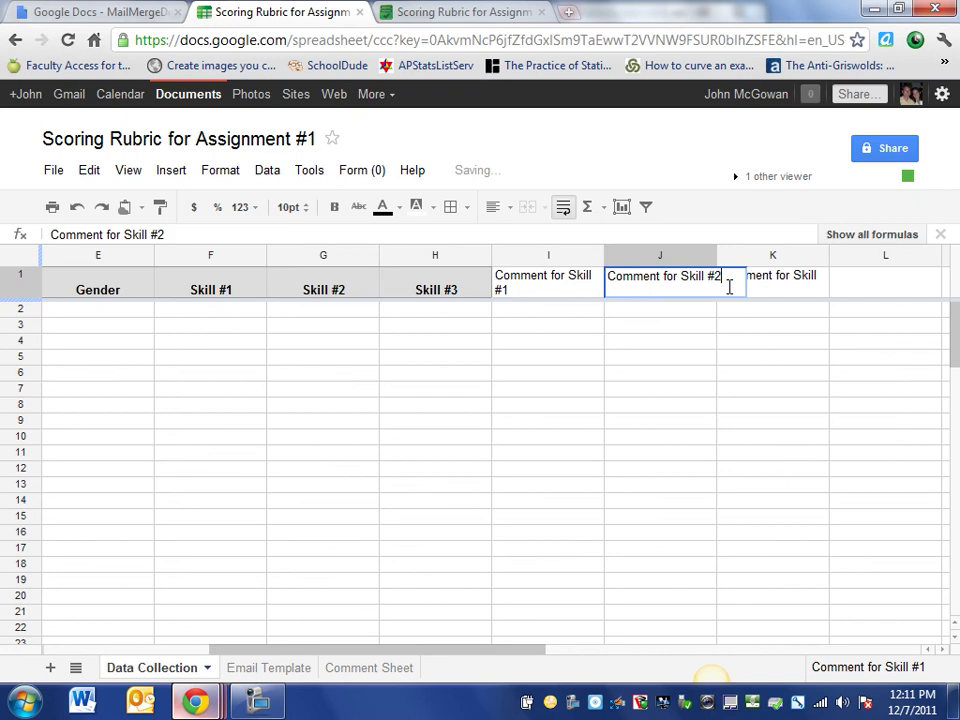
click(755, 294)
double_click(755, 288)
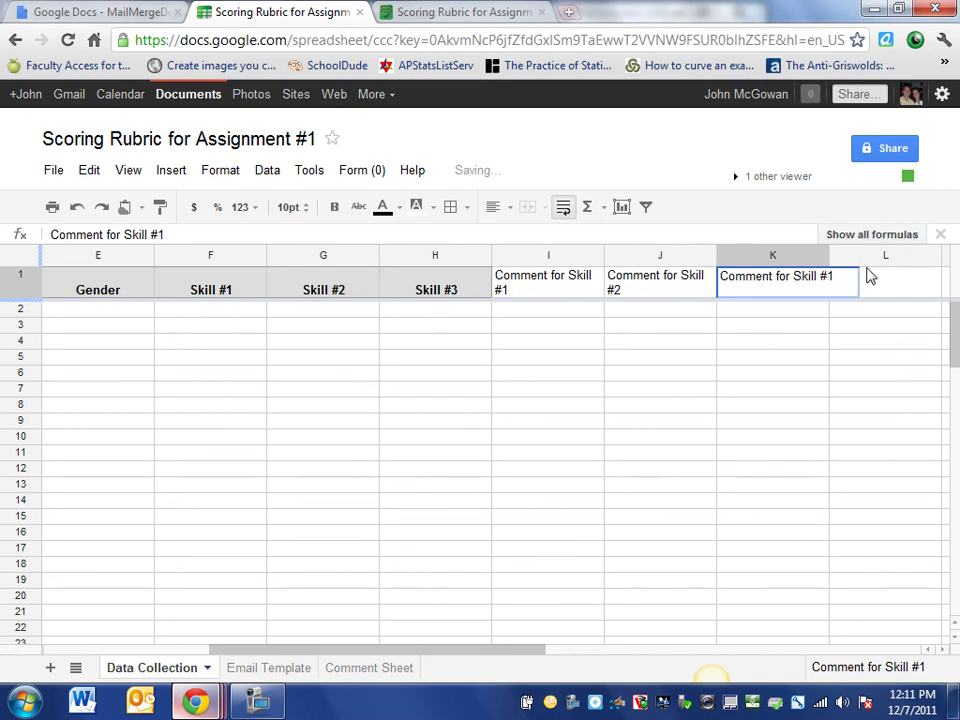
text(3)
click(572, 312)
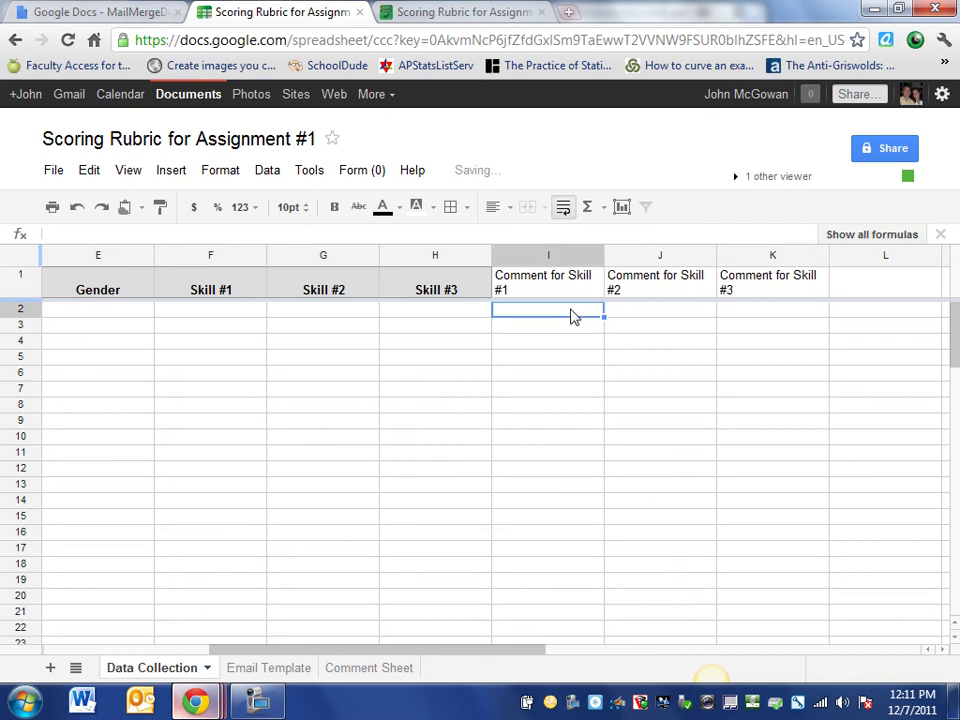
click(231, 316)
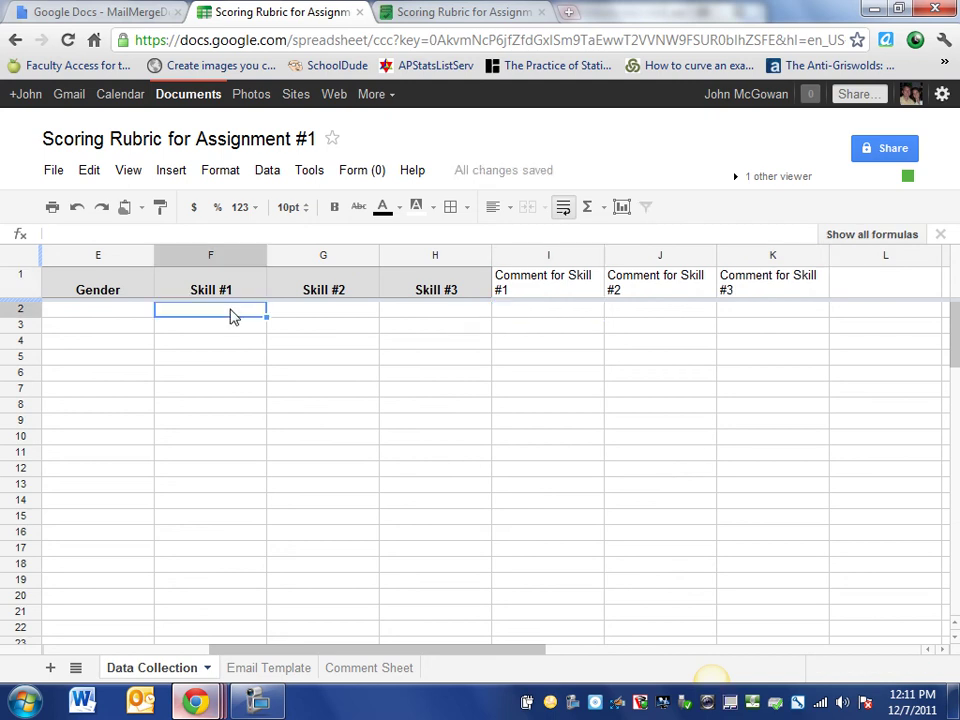